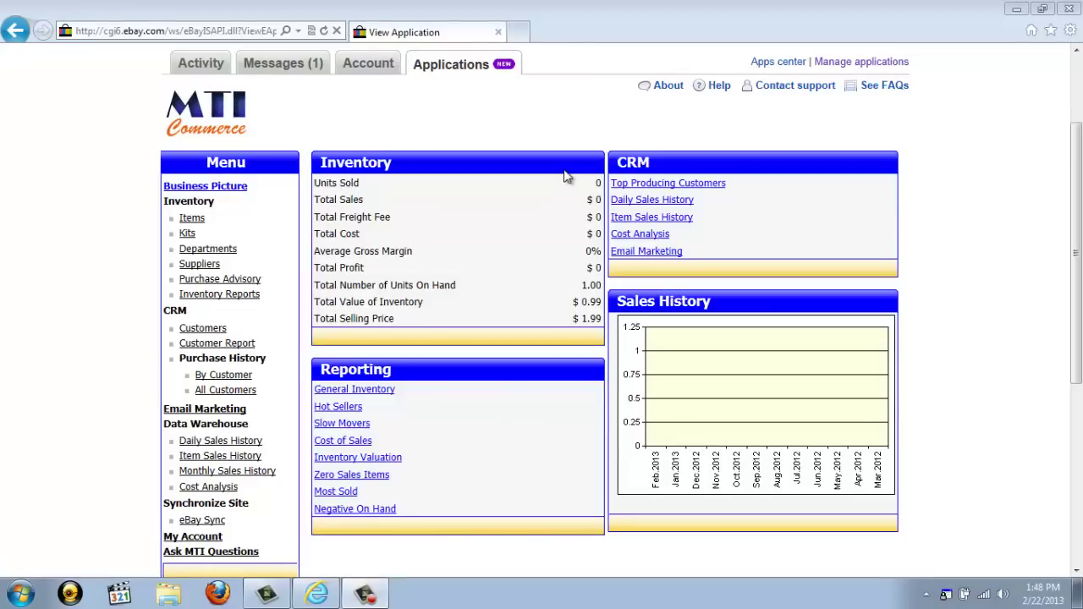
Review the Inventory summary's total sales, cost, profit, units on hand, inventory value and selling price figures.
double_click(597, 200)
double_click(596, 234)
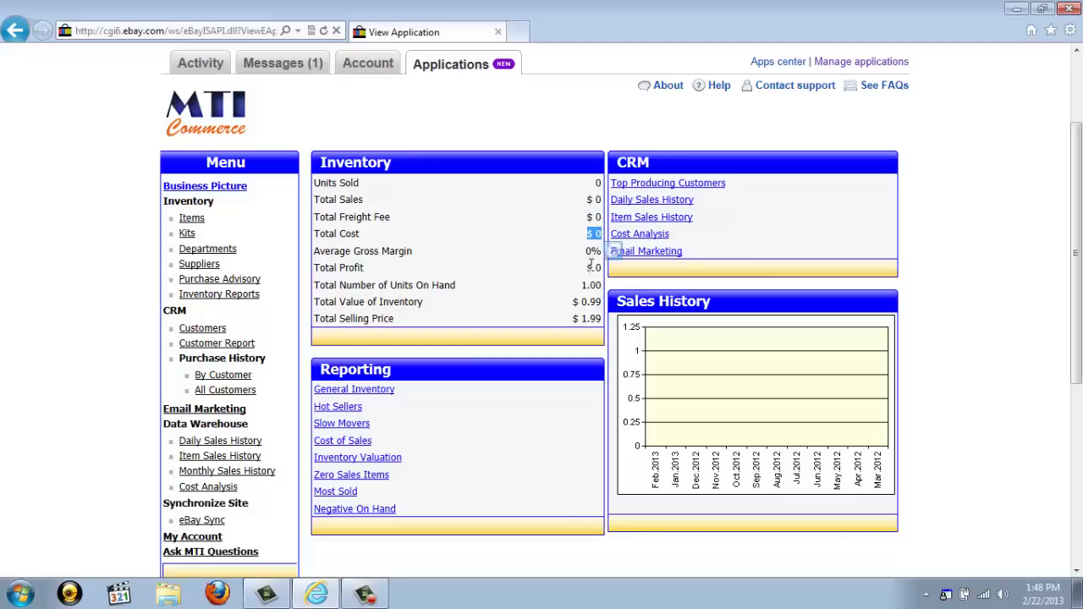
double_click(596, 267)
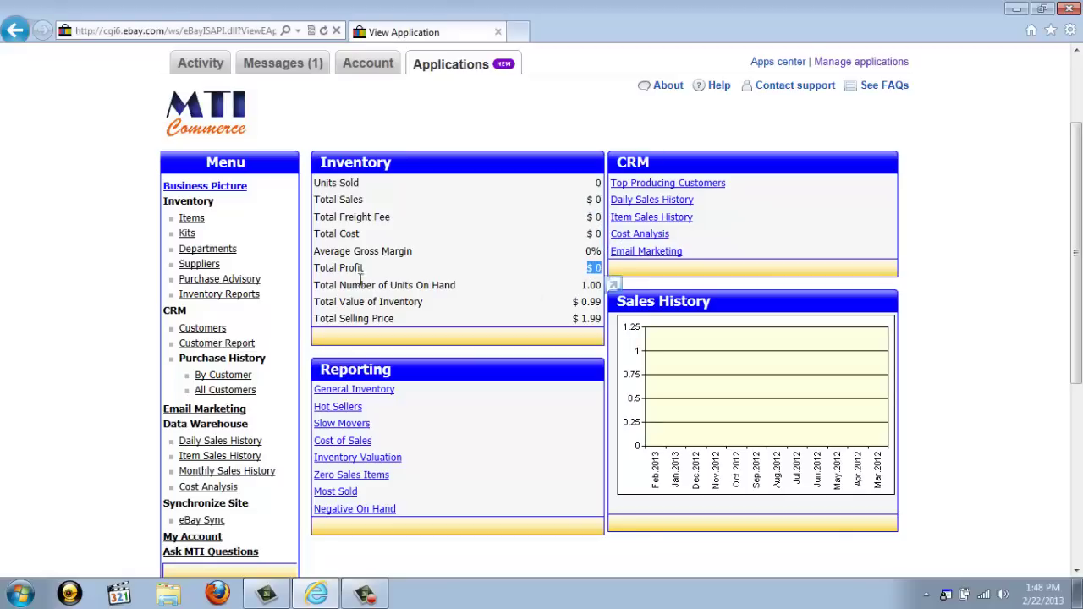
drag(317, 285, 595, 292)
drag(320, 302, 438, 306)
drag(521, 317, 597, 311)
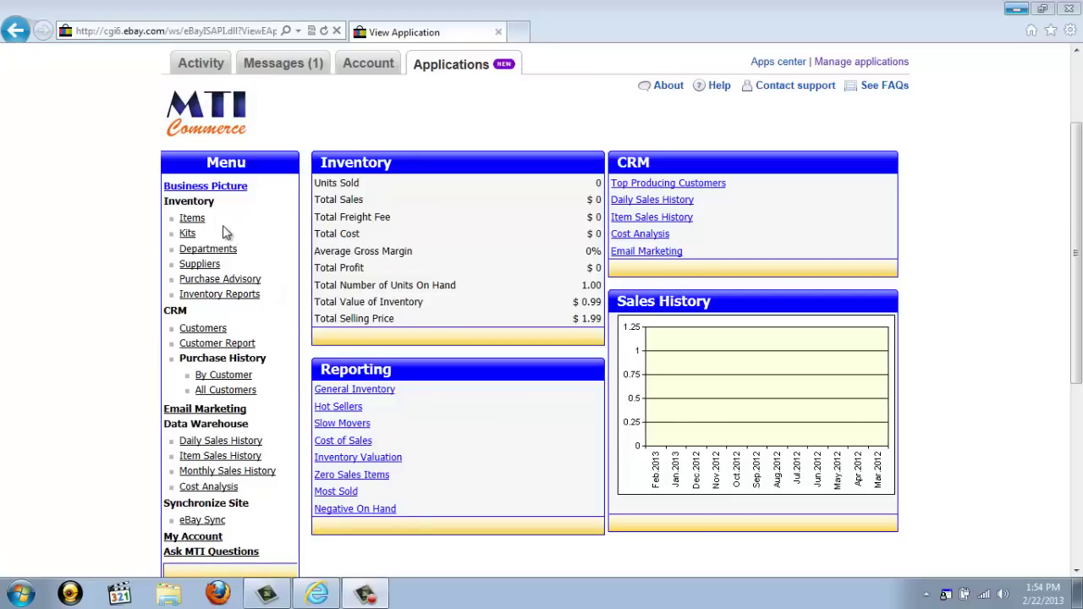
Open the inventory items list and review the first item's description, auction price, fixed price and on-hand quantity.
click(194, 218)
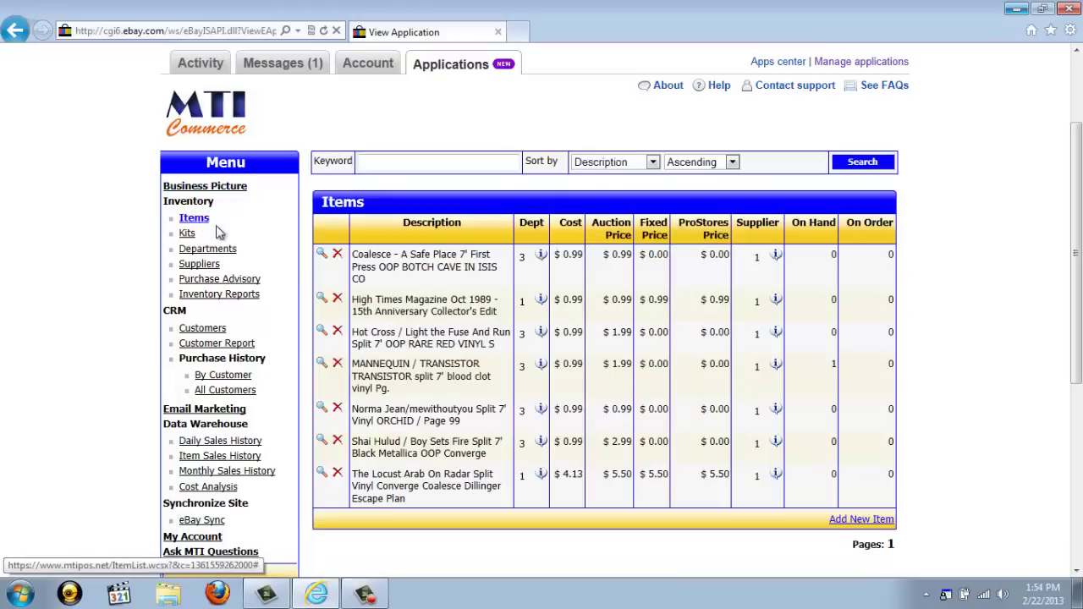
triple_click(367, 278)
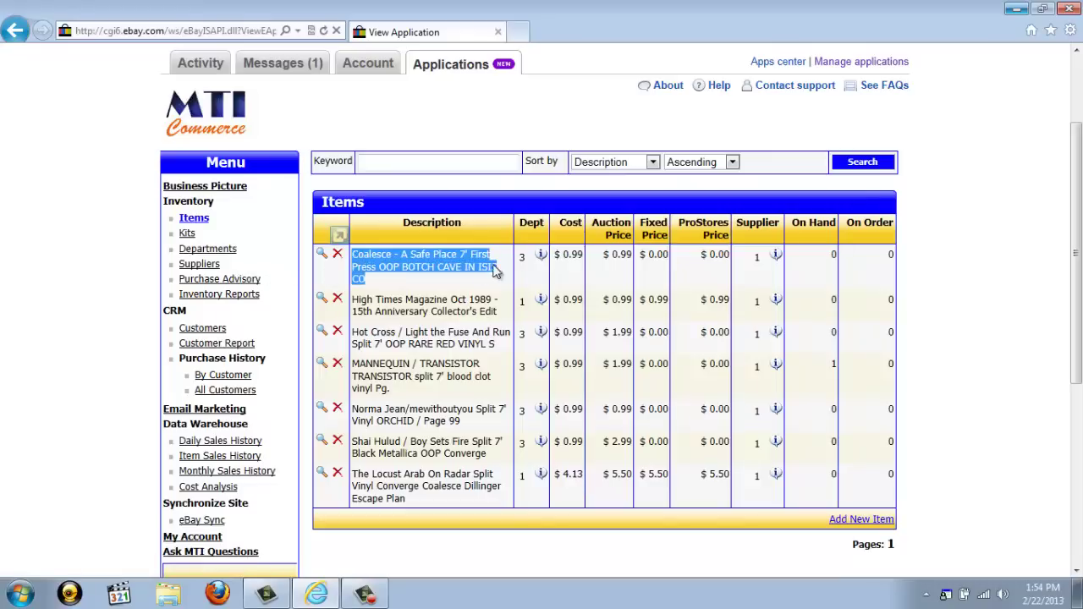
triple_click(604, 258)
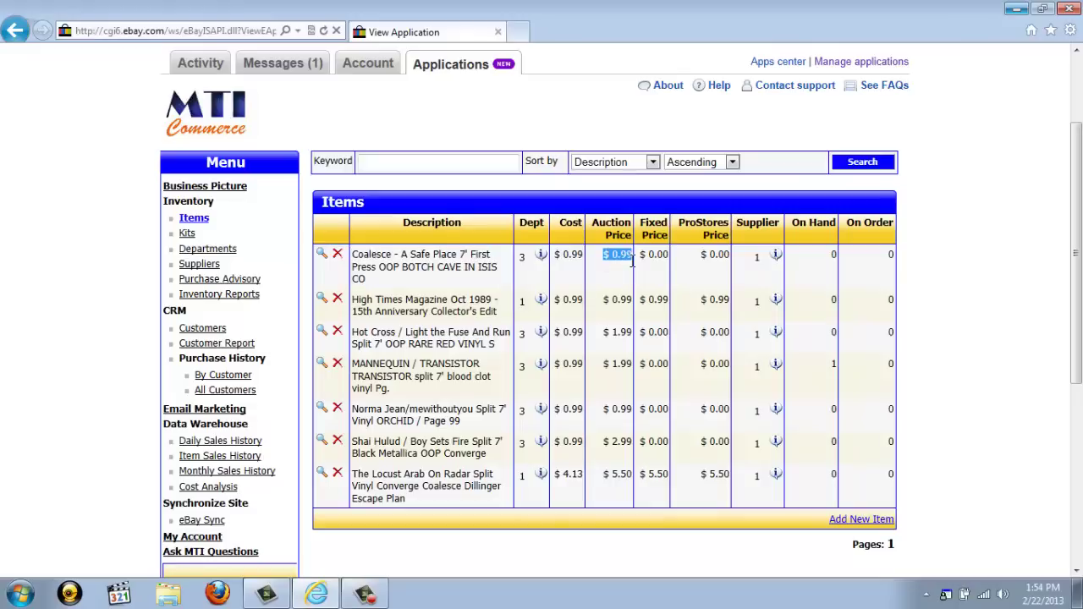
triple_click(651, 255)
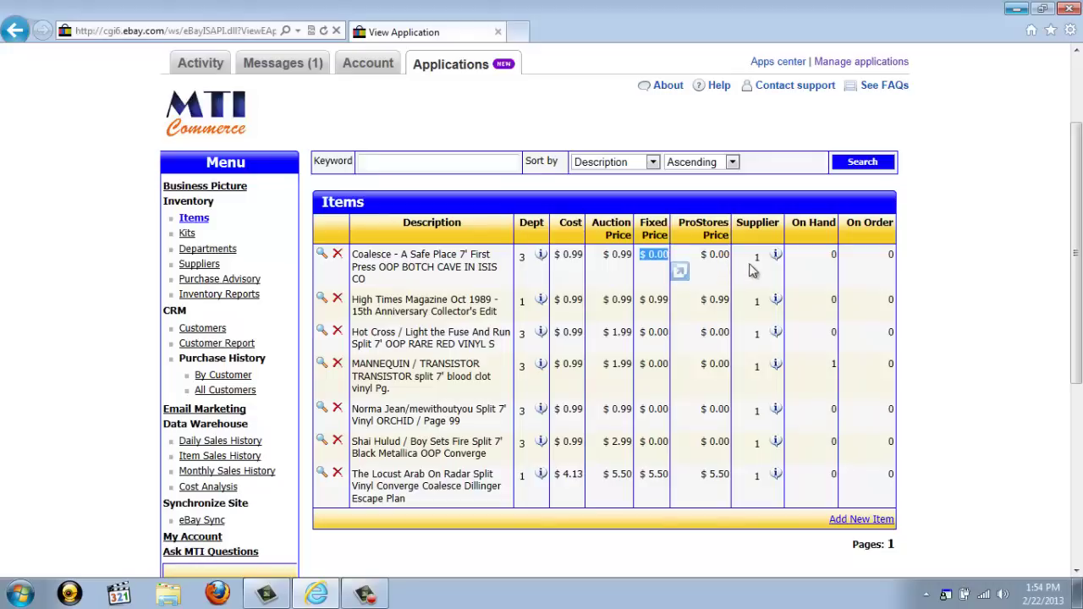
triple_click(833, 255)
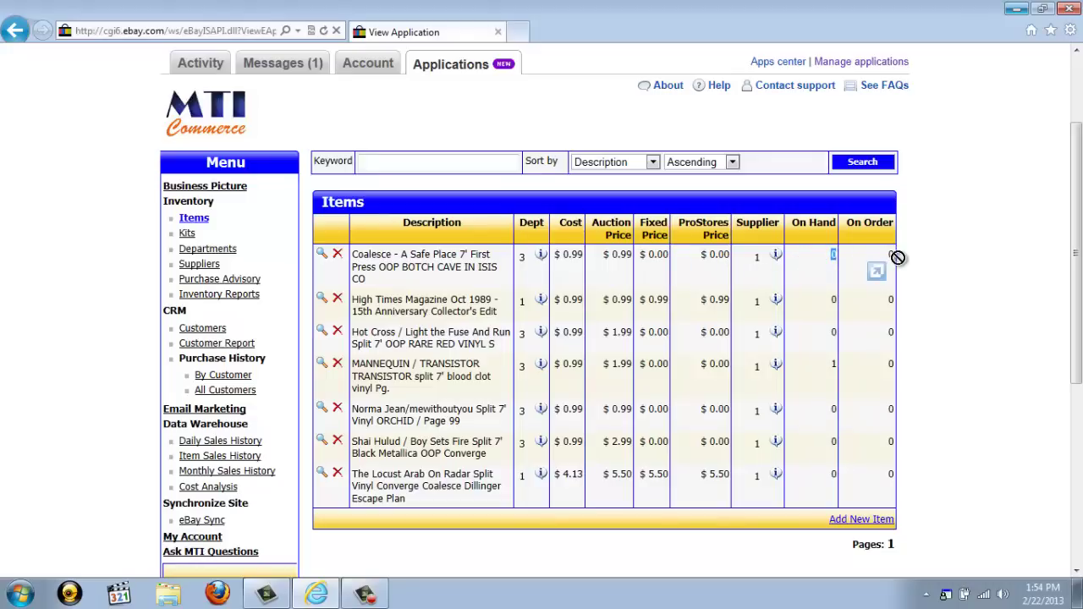
click(428, 160)
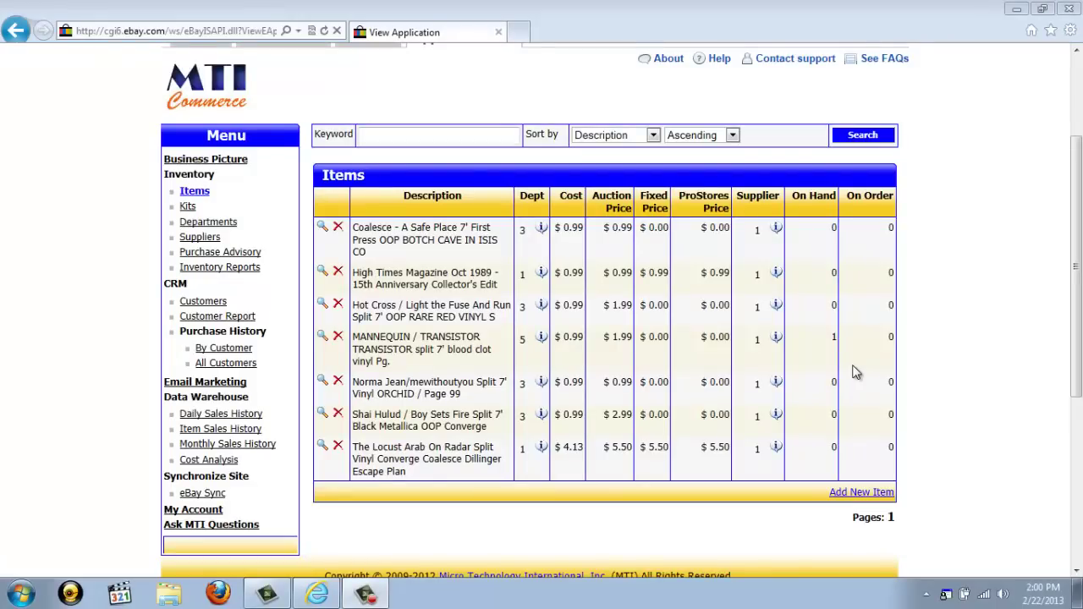
Try to delete the MANNEQUIN / TRANSISTOR split 7' vinyl item from the items list.
click(339, 336)
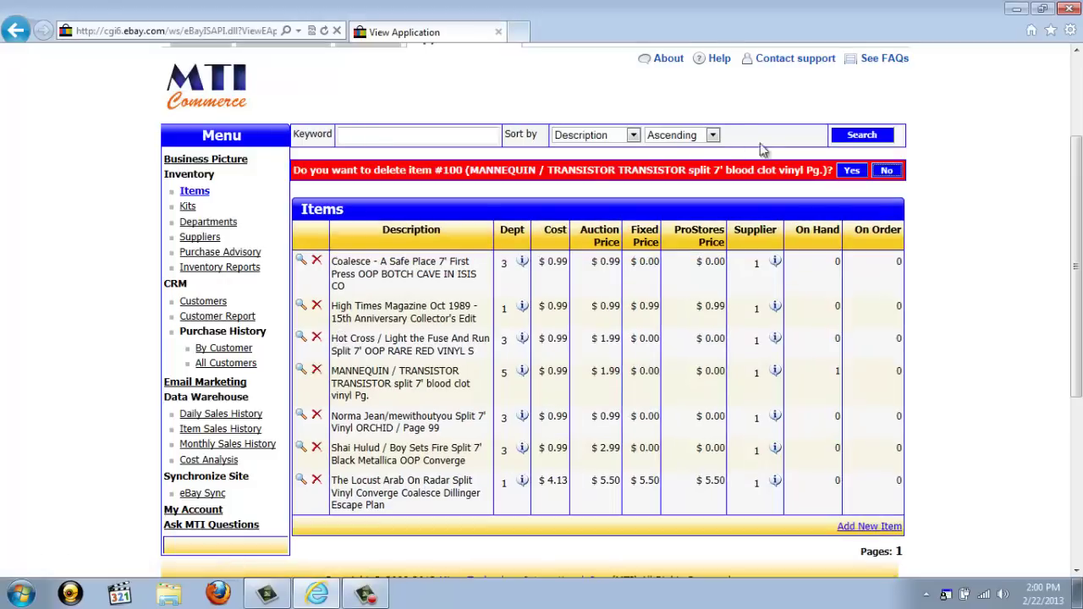
click(850, 170)
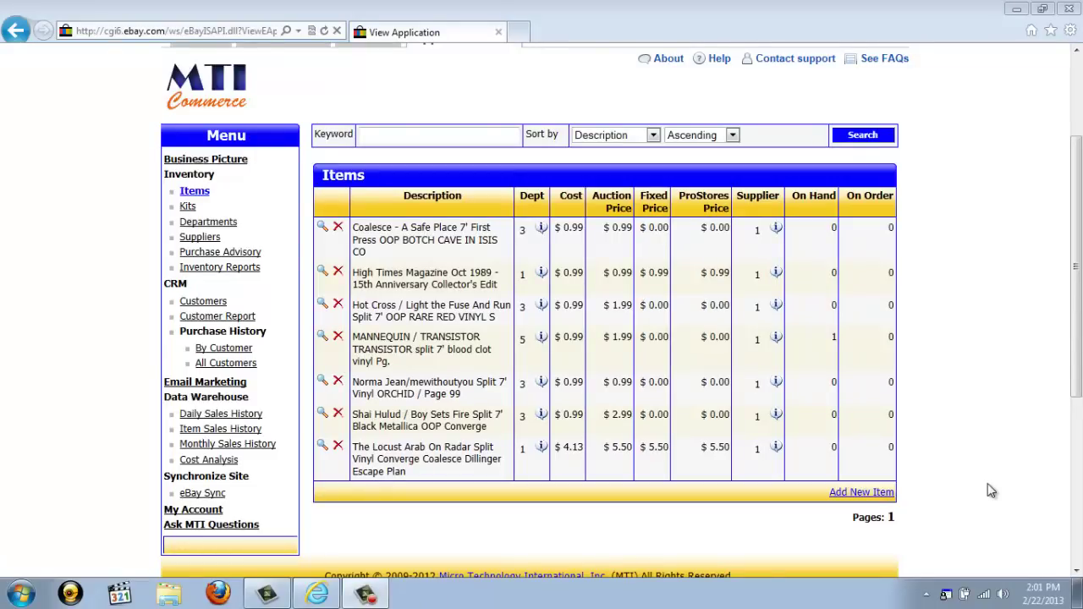
Open the MANNEQUIN / TRANSISTOR item's details and review its general information, fees, prices and stock fields.
click(322, 341)
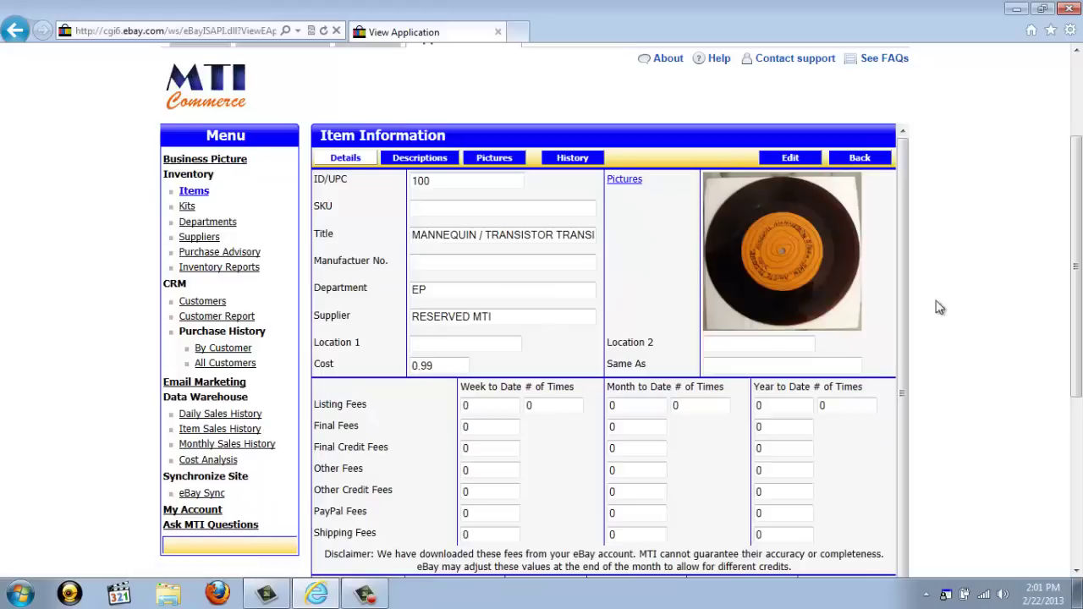
drag(1078, 225, 1078, 263)
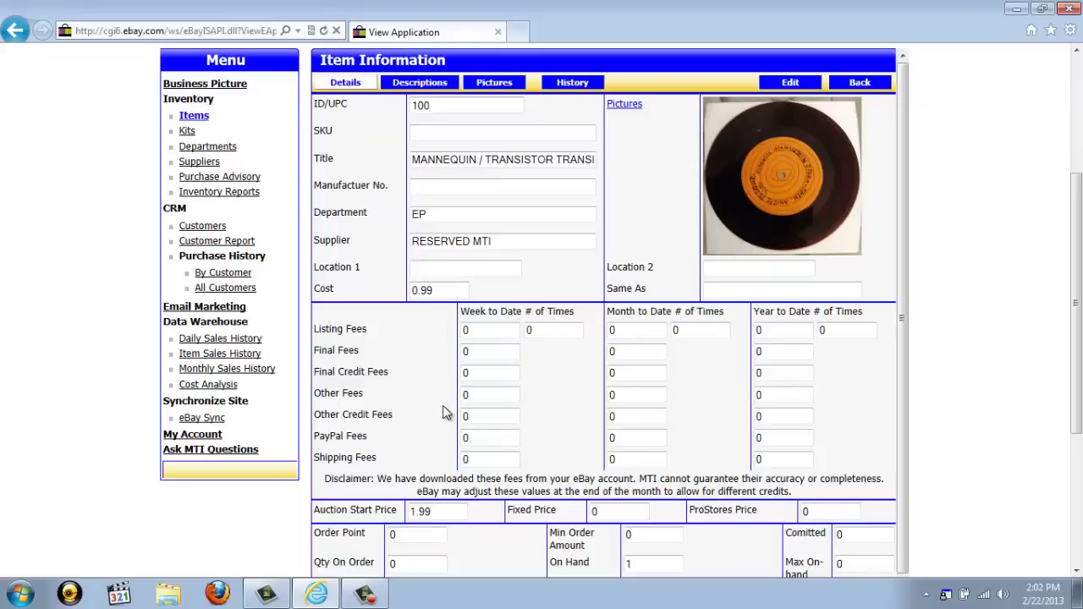
scroll(445, 413, down, 2)
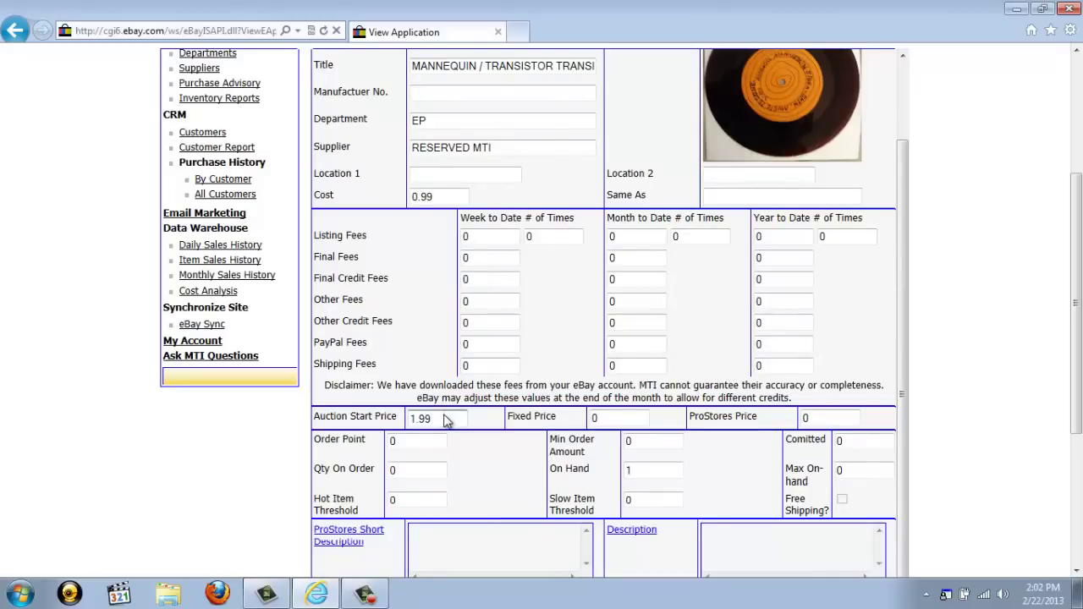
scroll(447, 420, down, 2)
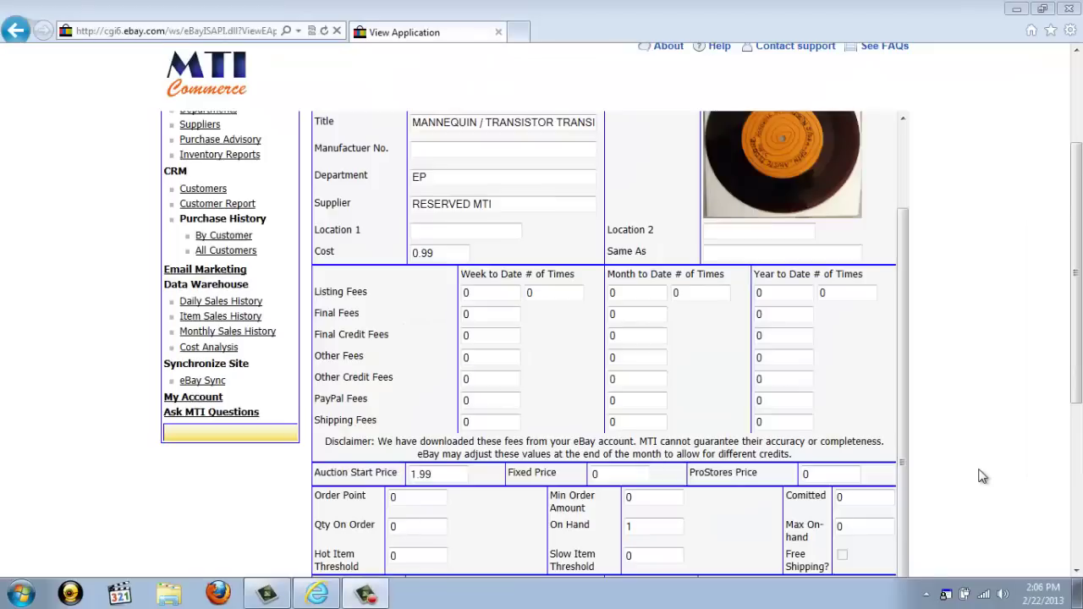
drag(903, 456, 902, 362)
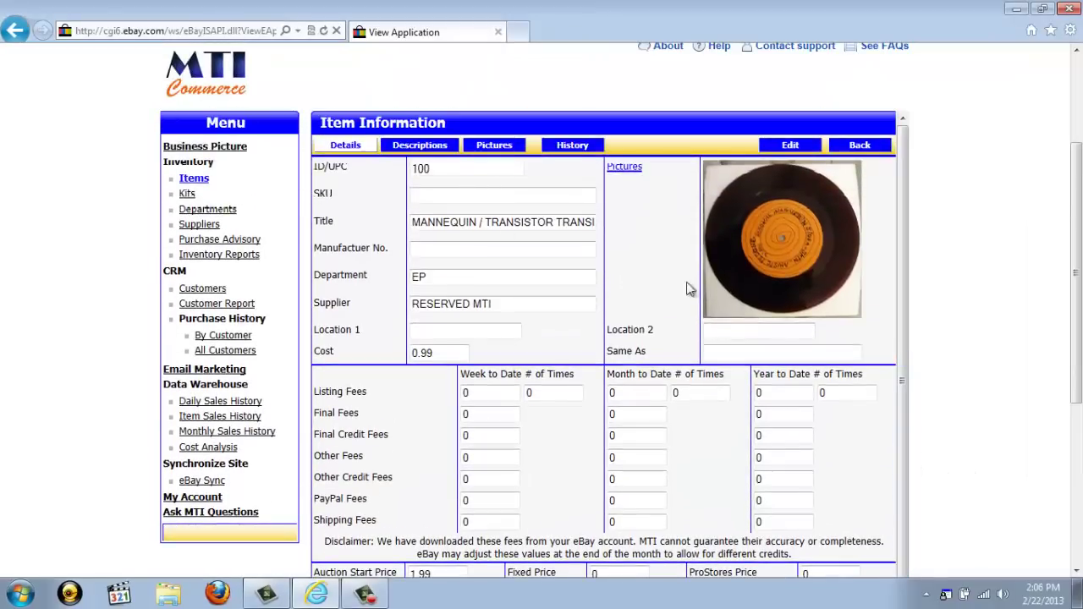
Examine the MANNEQUIN / TRANSISTOR item's descriptions, pictures and sales history.
click(410, 146)
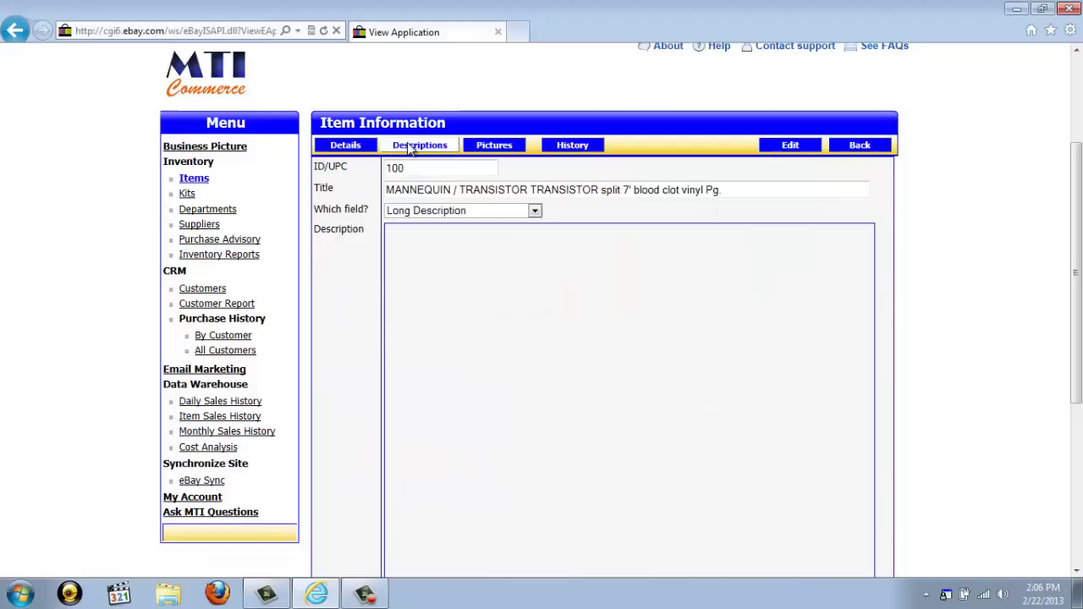
click(409, 213)
click(415, 234)
click(495, 146)
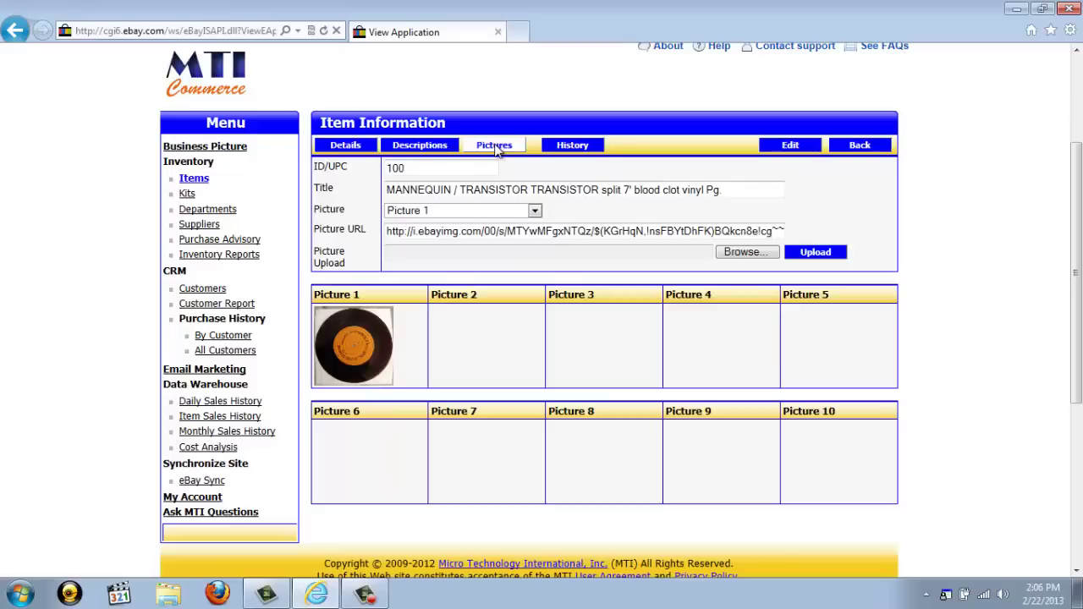
click(563, 149)
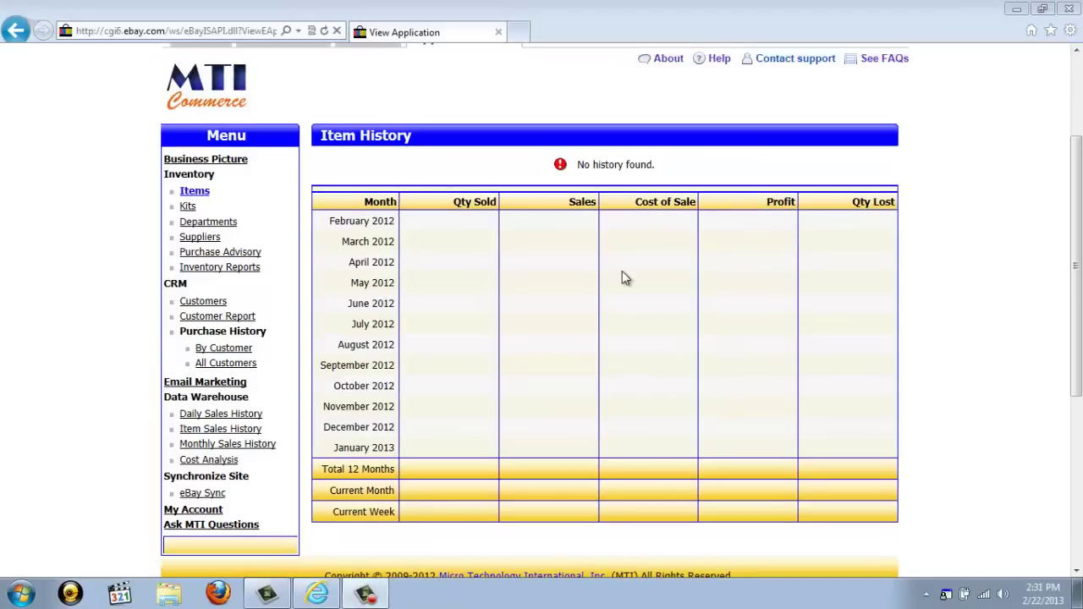
Start a new inventory item with ID/UPC 101 and title TEST.
click(199, 191)
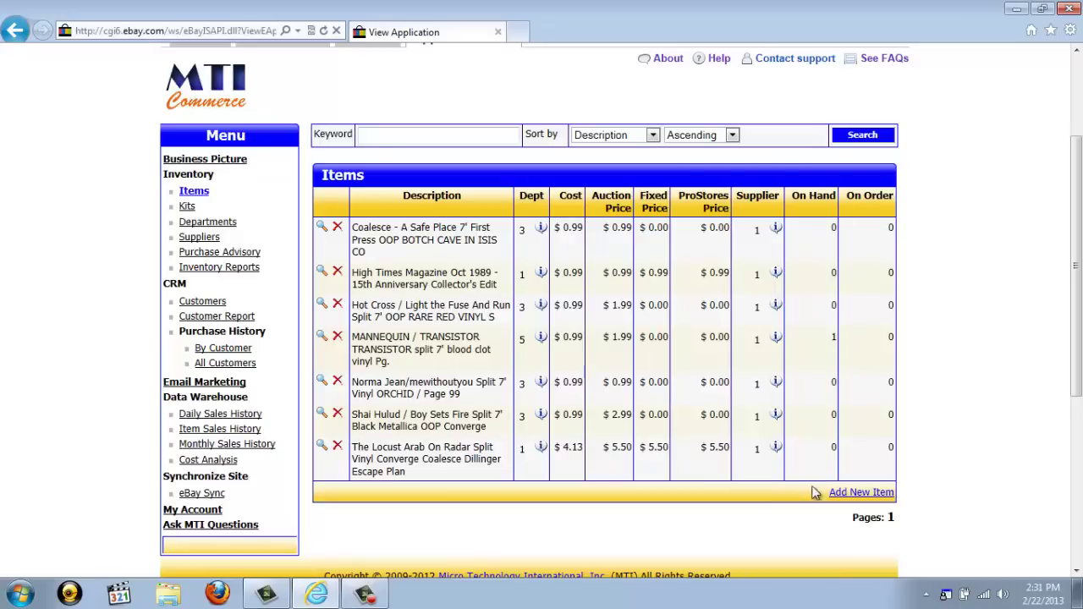
click(859, 497)
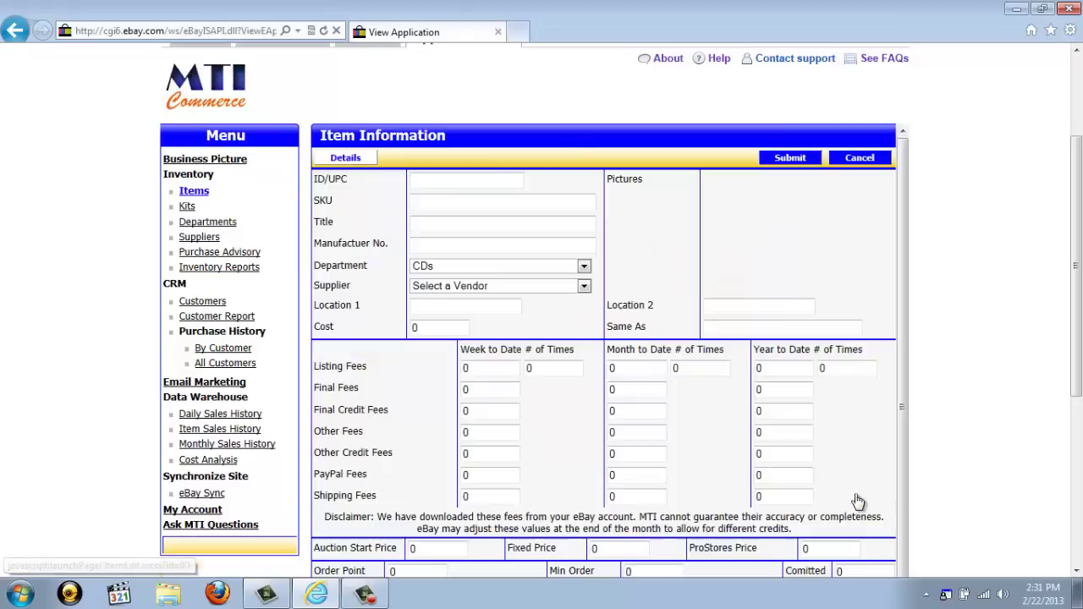
click(423, 179)
text(101)
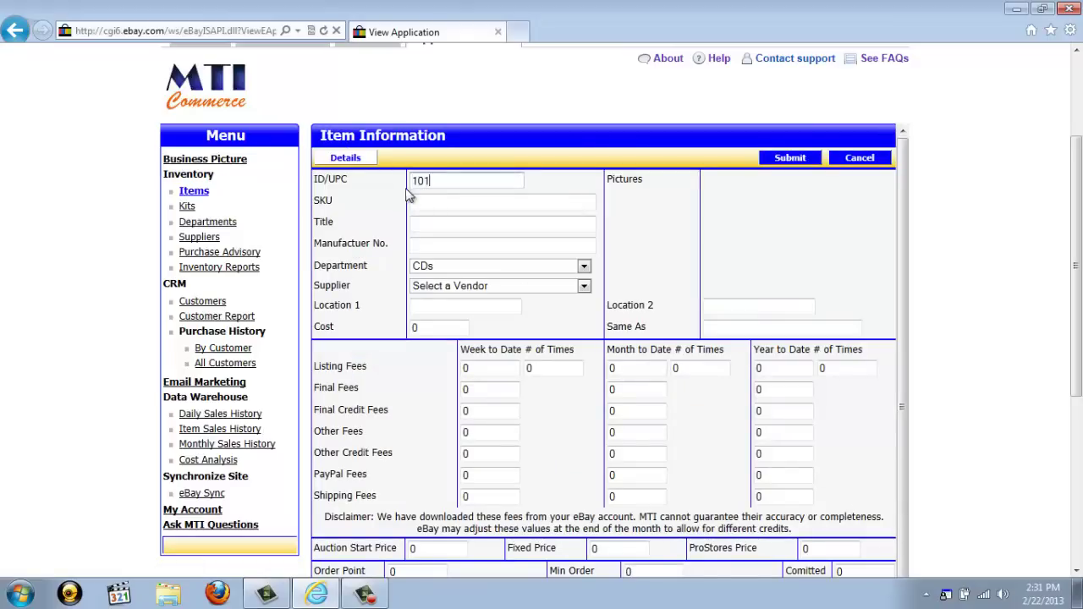
click(425, 227)
text(TEST)
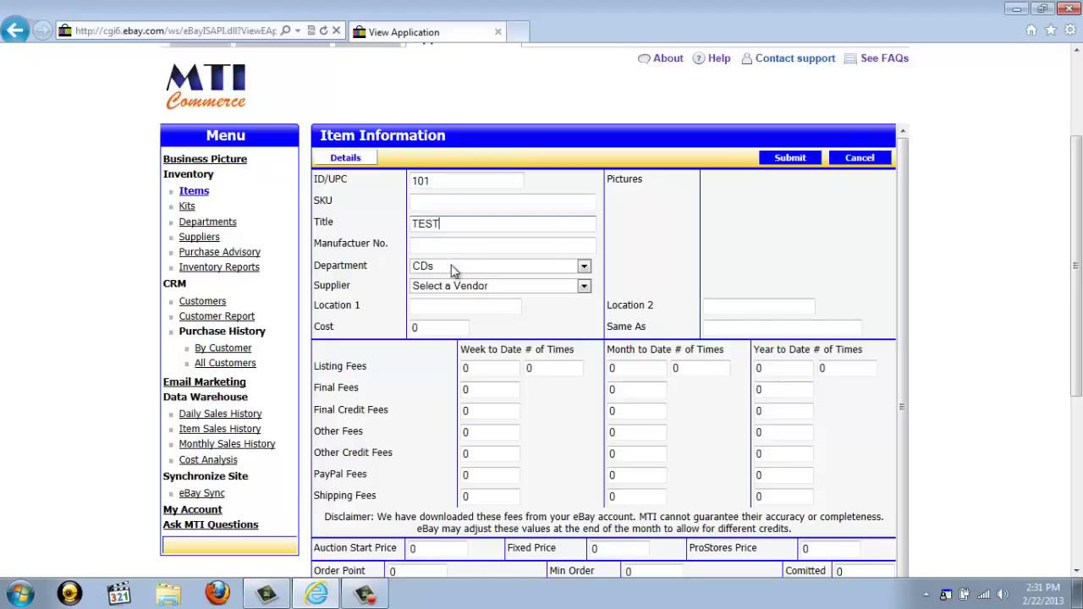
Assign the supplier RESERVED MTI to the TEST item and set its cost to .99.
click(464, 286)
click(464, 313)
click(435, 327)
text(.99)
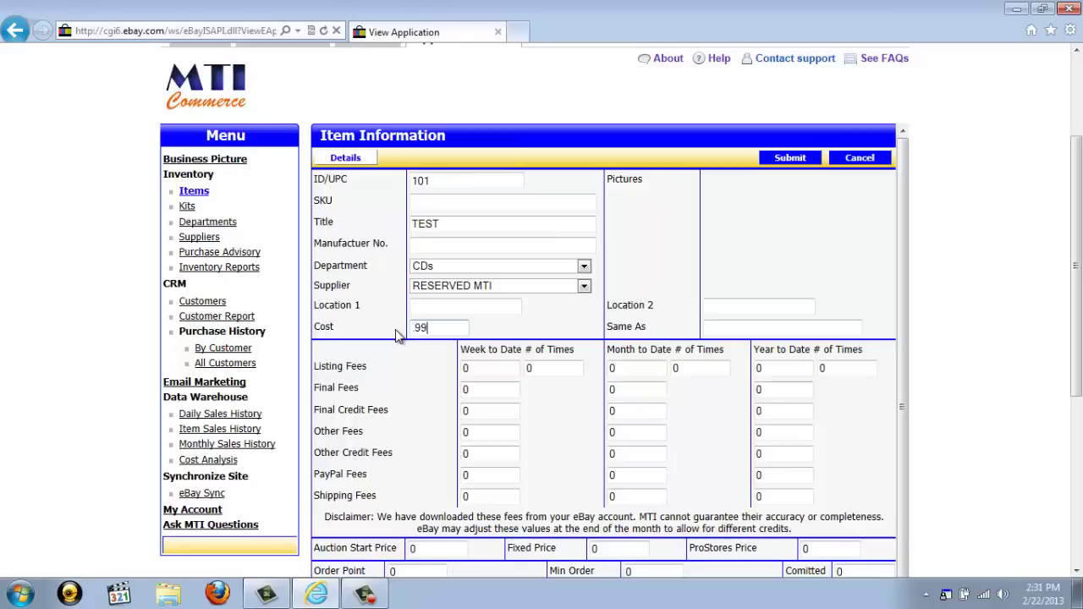
Set the TEST item's auction start price to 1.99 and its on-hand quantity to 10.
scroll(404, 356, down, 3)
drag(428, 407, 390, 405)
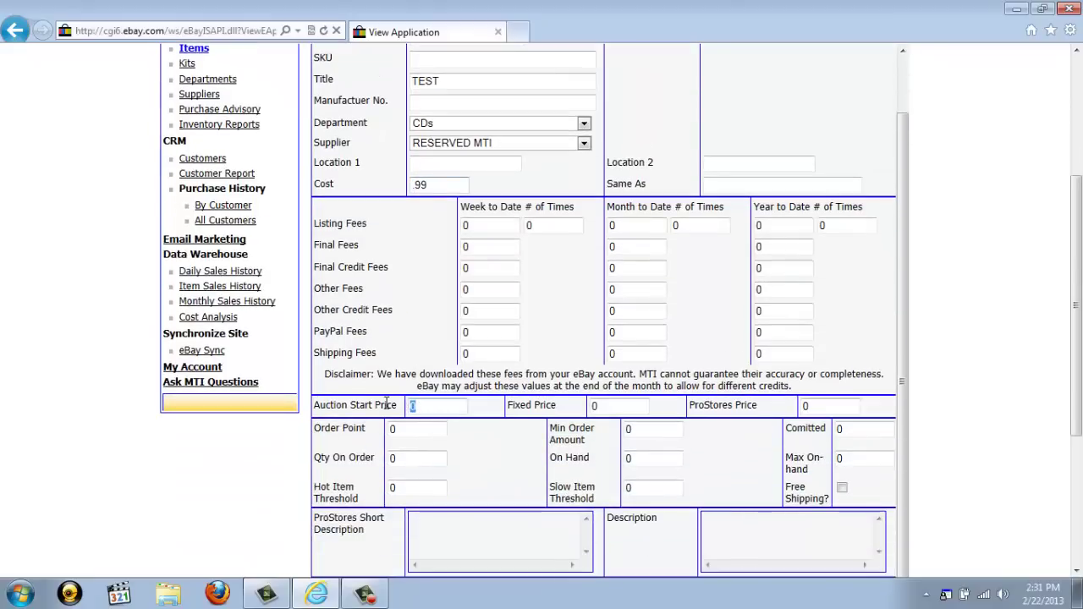
text(1.99)
double_click(629, 457)
text(10)
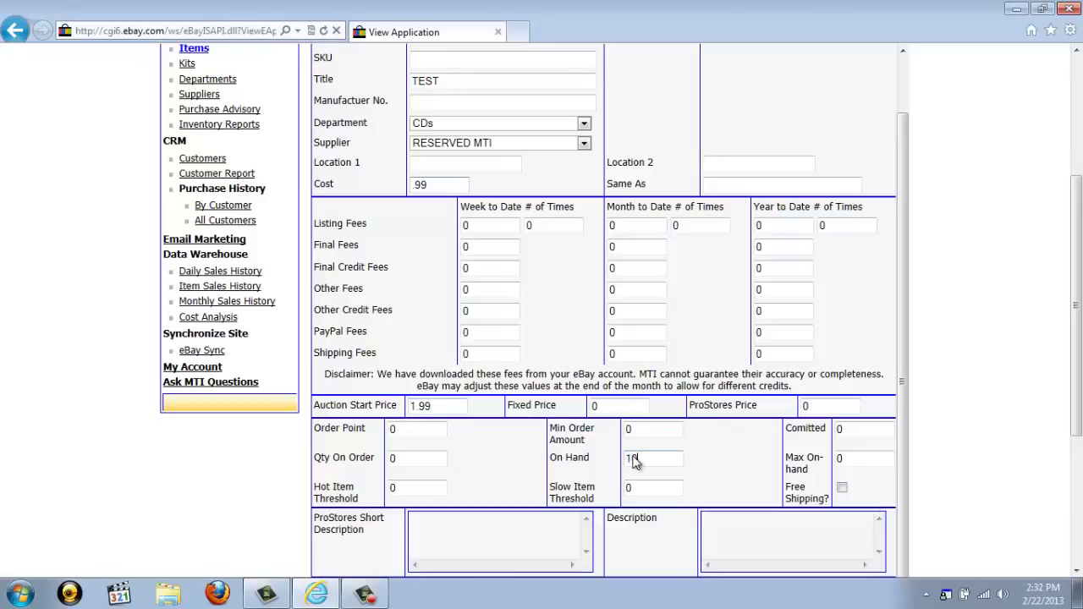
Submit the new TEST item and return to the items list to check its entry.
scroll(687, 372, up, 5)
click(790, 238)
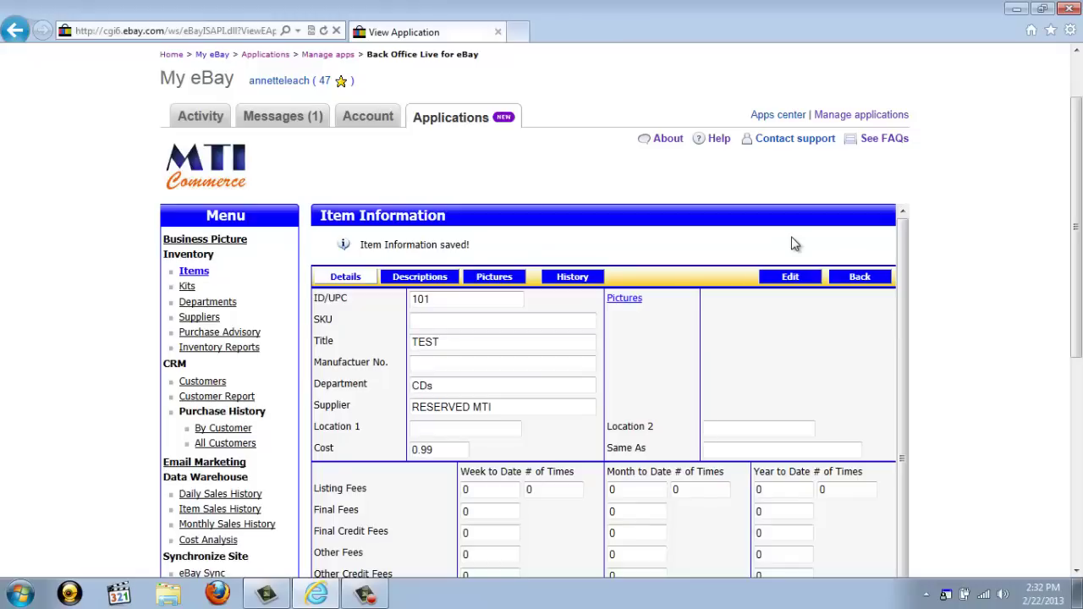
click(859, 277)
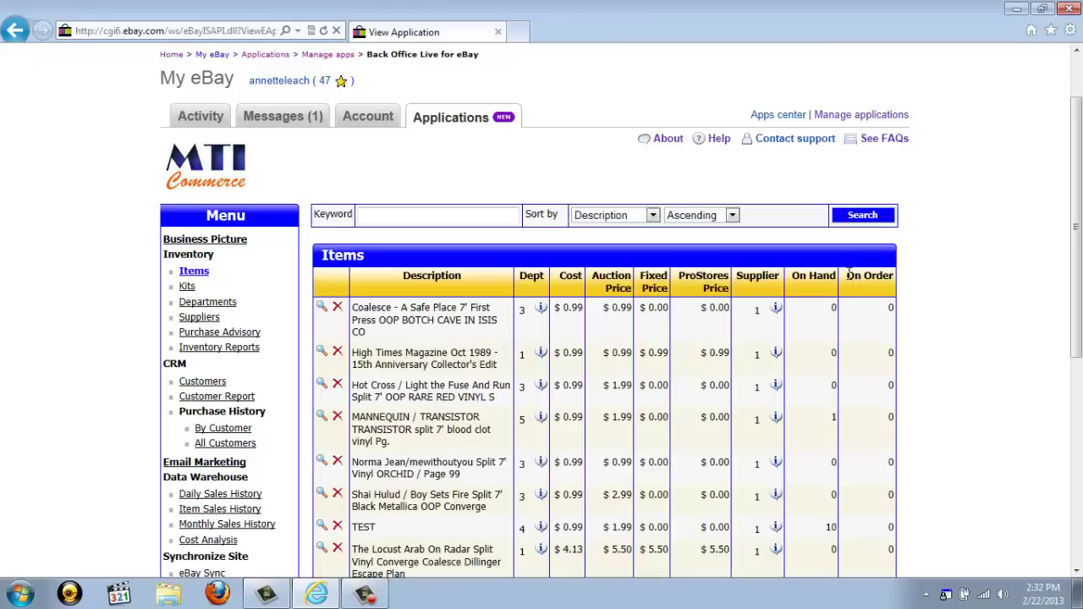
scroll(609, 398, down, 1)
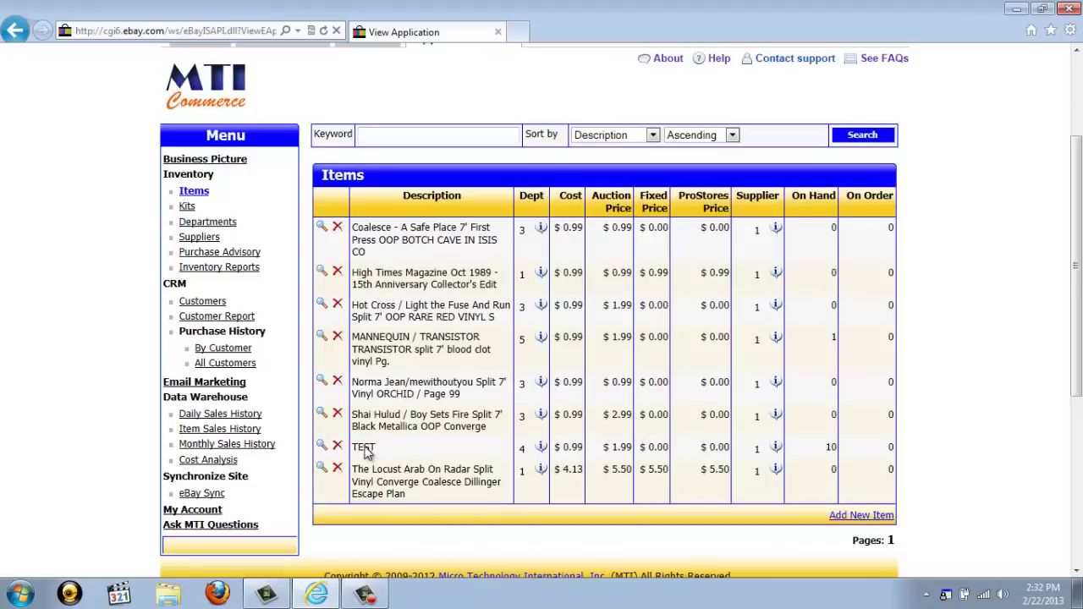
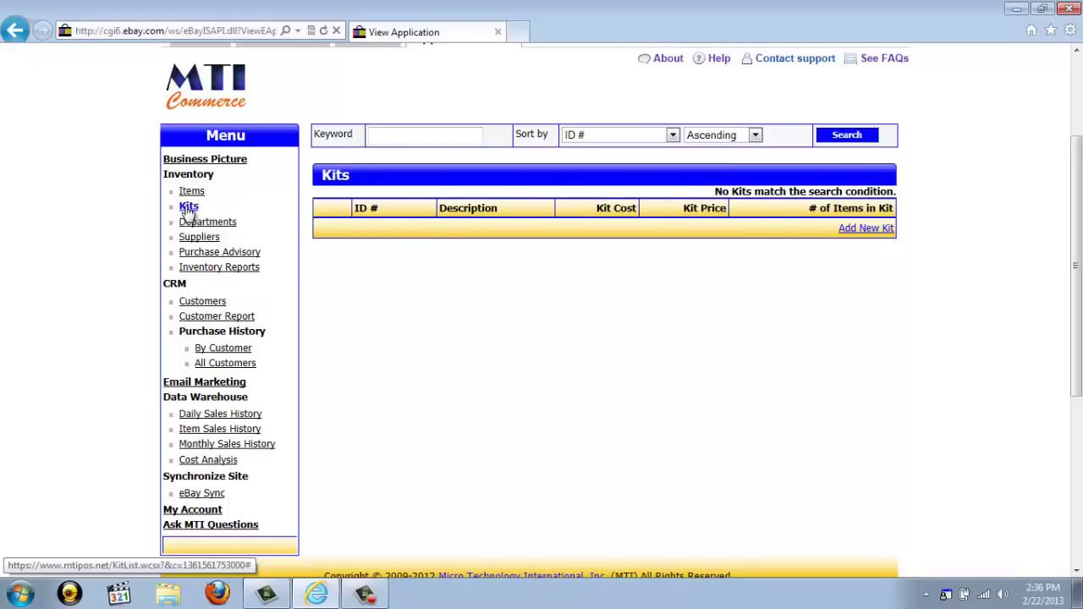
Create a new kit with description TITLE, department Vinyl and supplier RESERVED MTI, and save it.
click(856, 231)
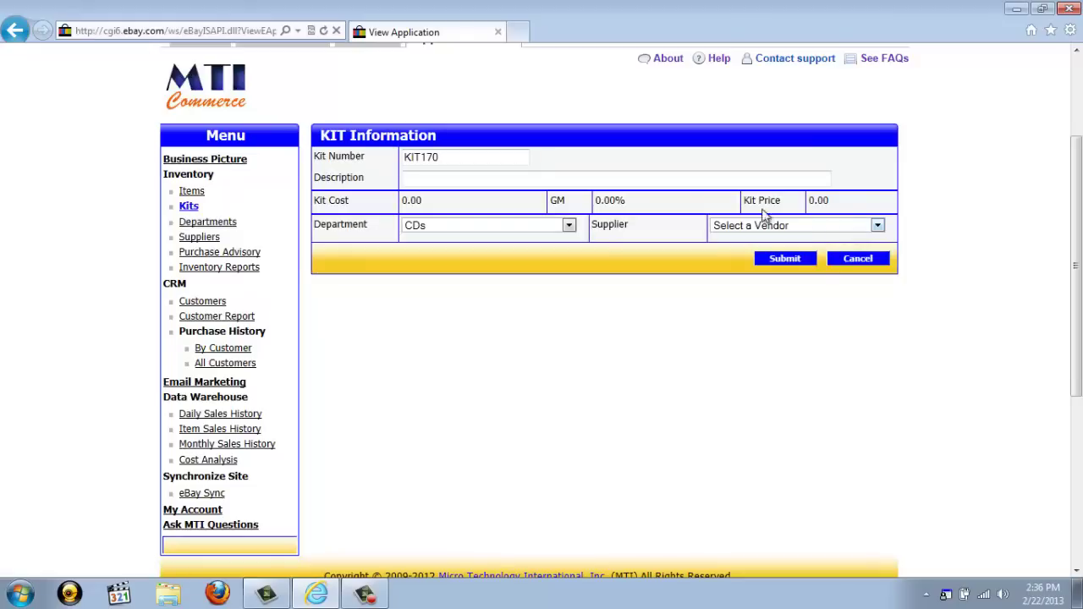
click(512, 176)
text(TITLE)
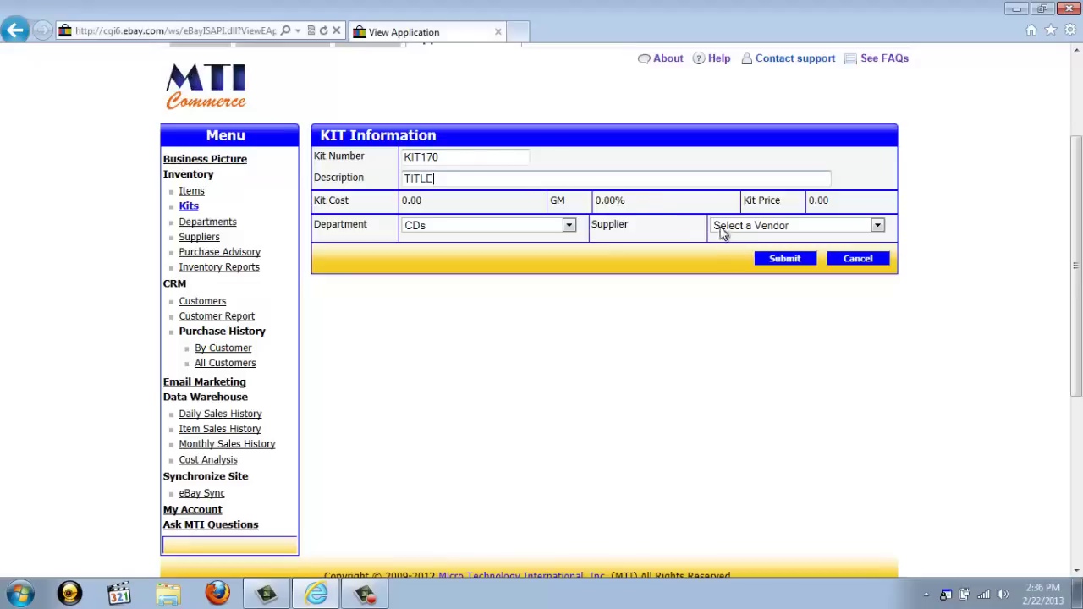
click(437, 225)
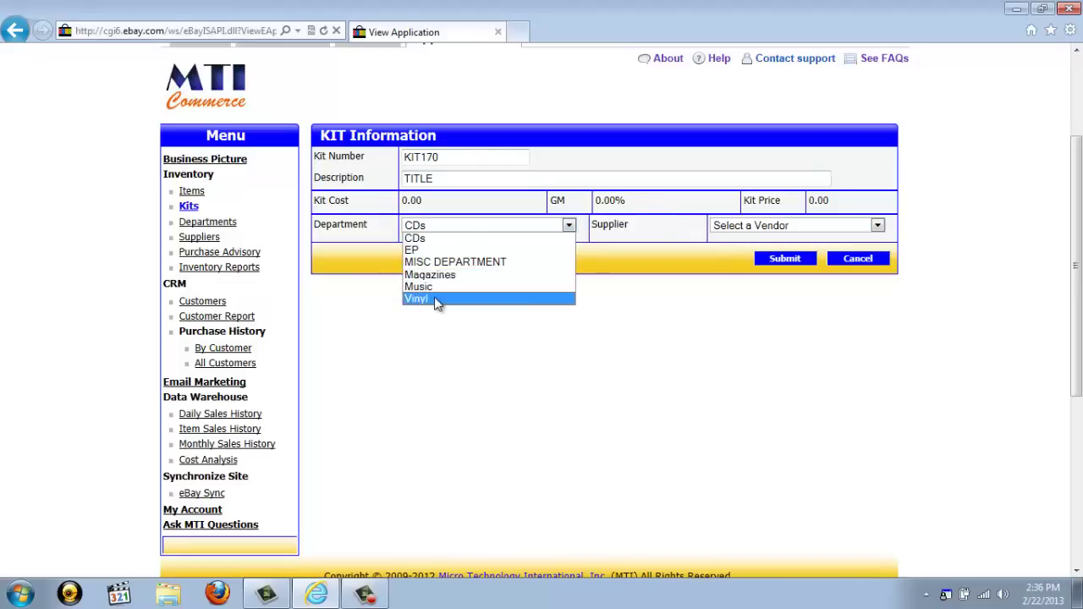
click(437, 299)
click(711, 229)
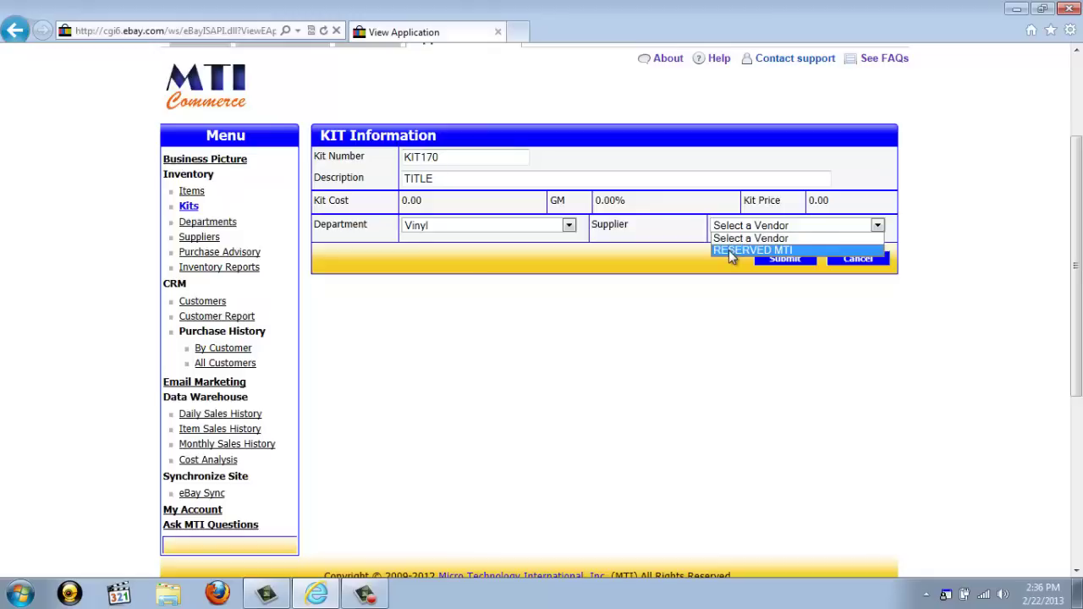
click(729, 250)
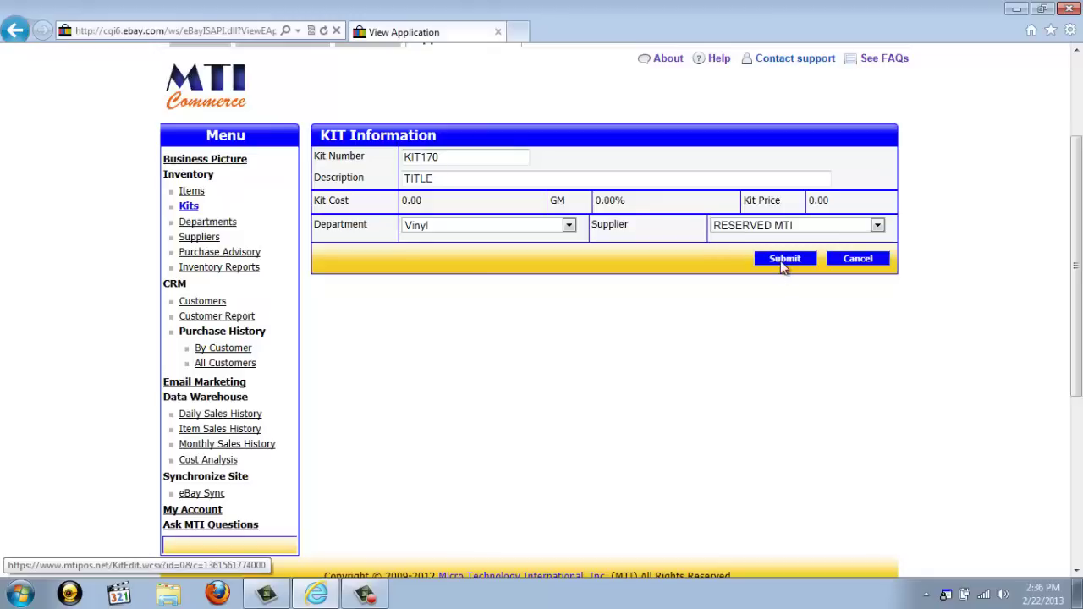
click(785, 262)
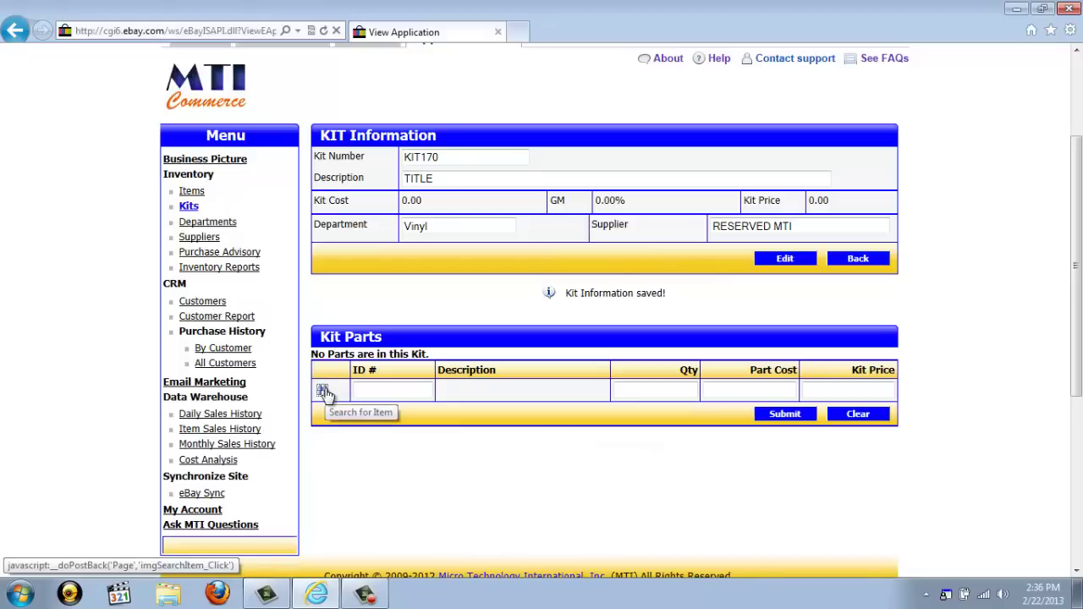
Add the Norma Jean/mewithoutyou Split 7' item to the kit with a quantity of 2.
click(325, 392)
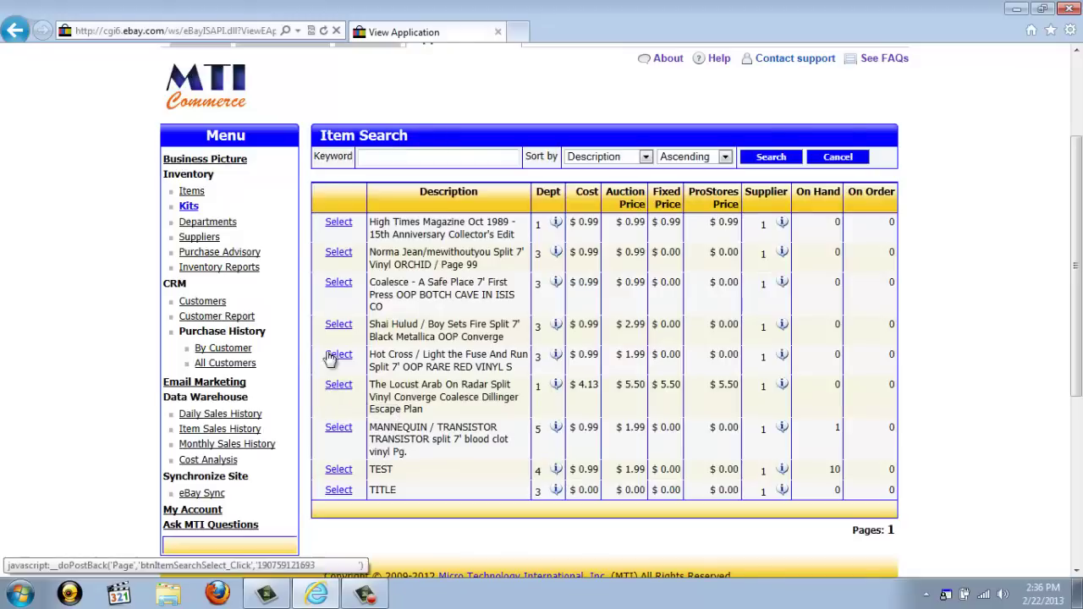
click(340, 257)
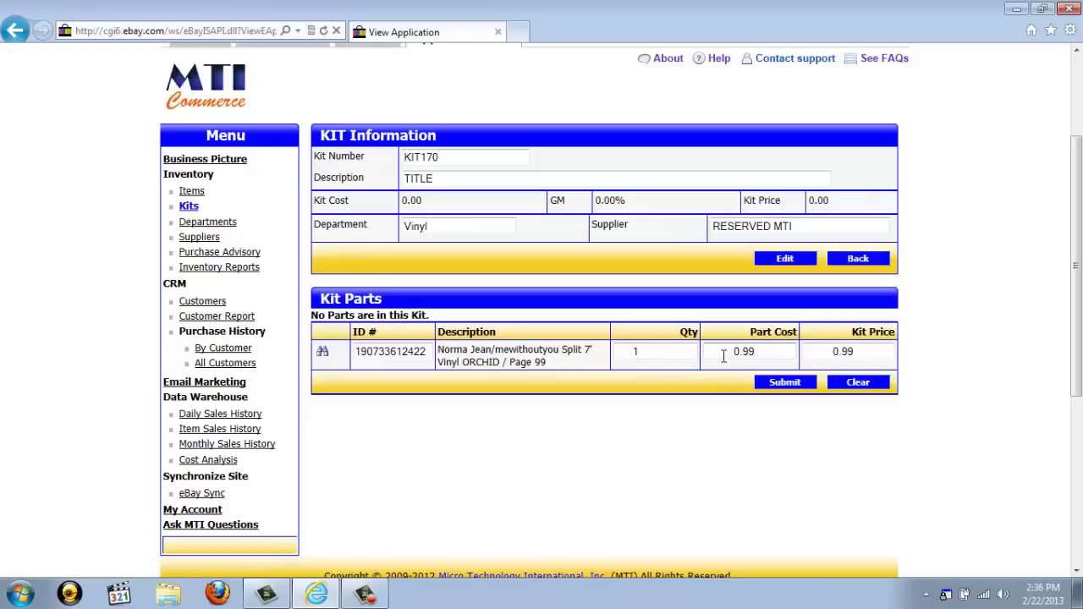
double_click(635, 351)
text(2)
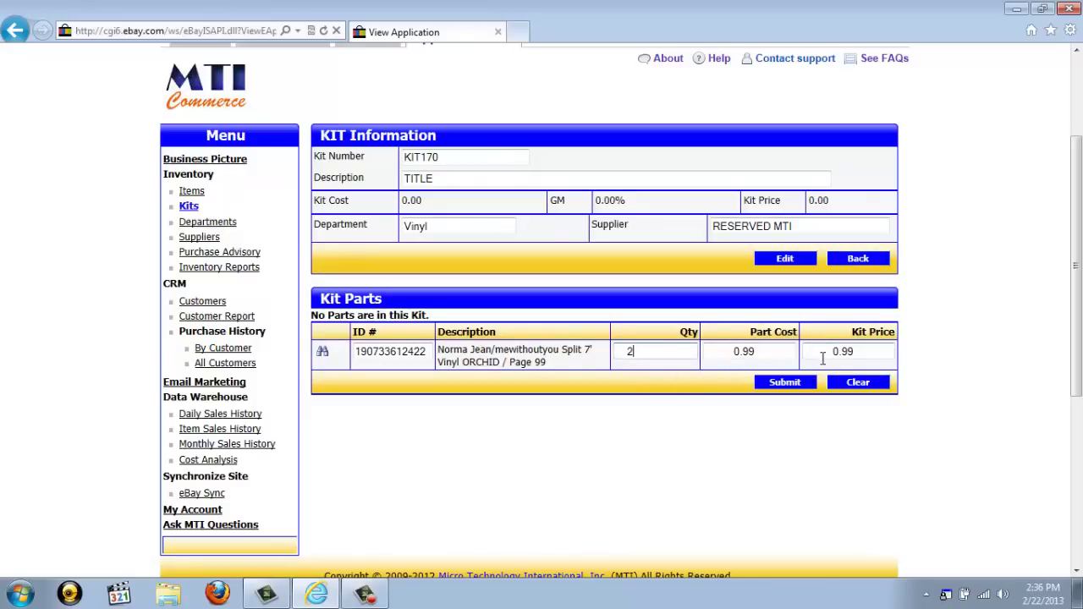
click(800, 384)
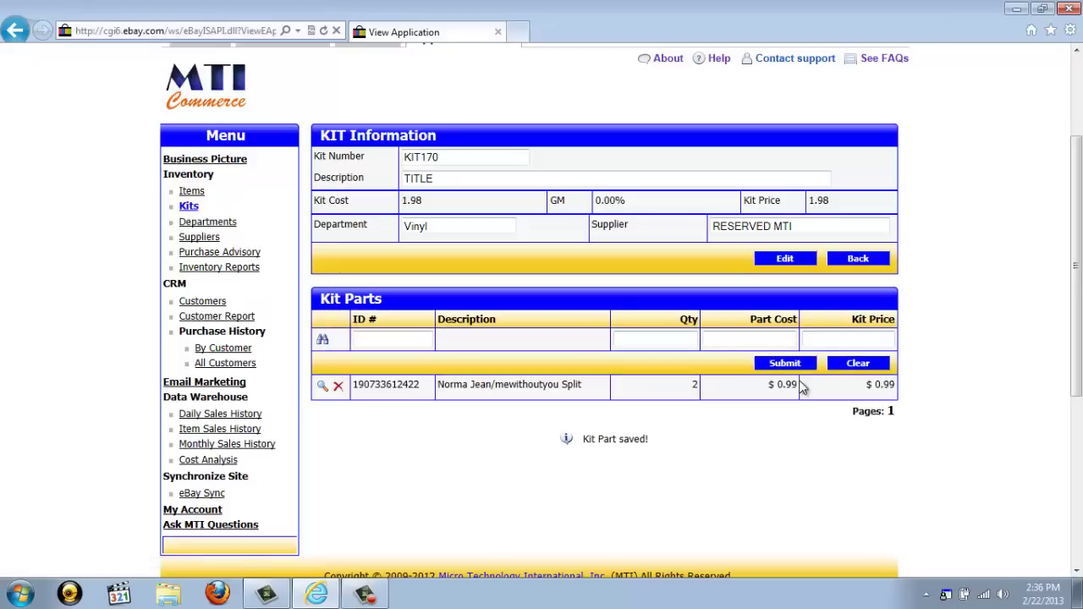
Set the kit price of the Norma Jean/mewithoutyou Split part to 0.89 and save the part.
click(323, 387)
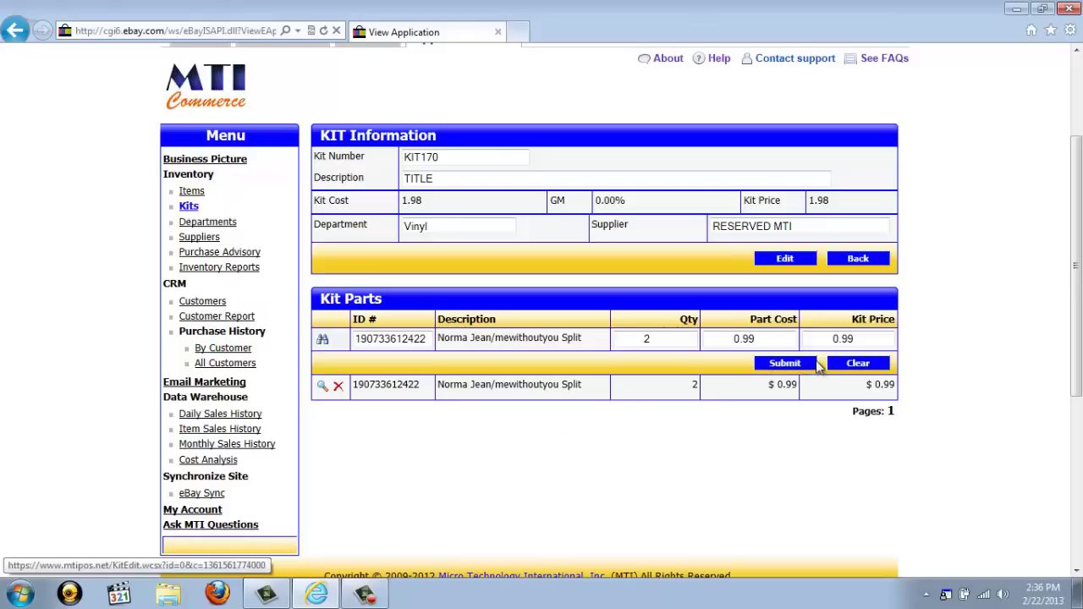
drag(834, 339, 839, 339)
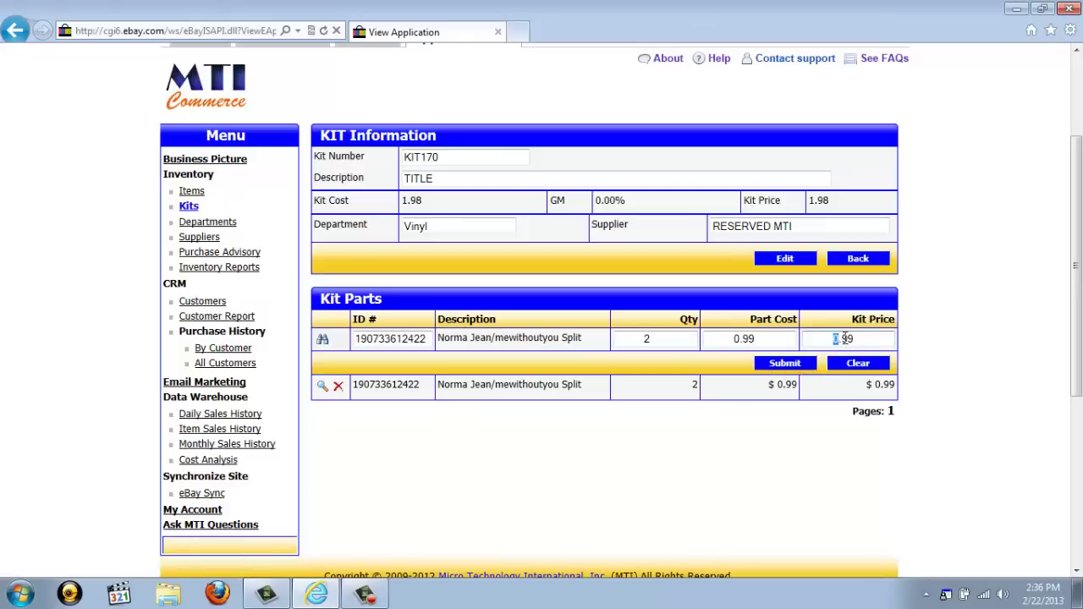
double_click(847, 339)
text(89)
click(785, 363)
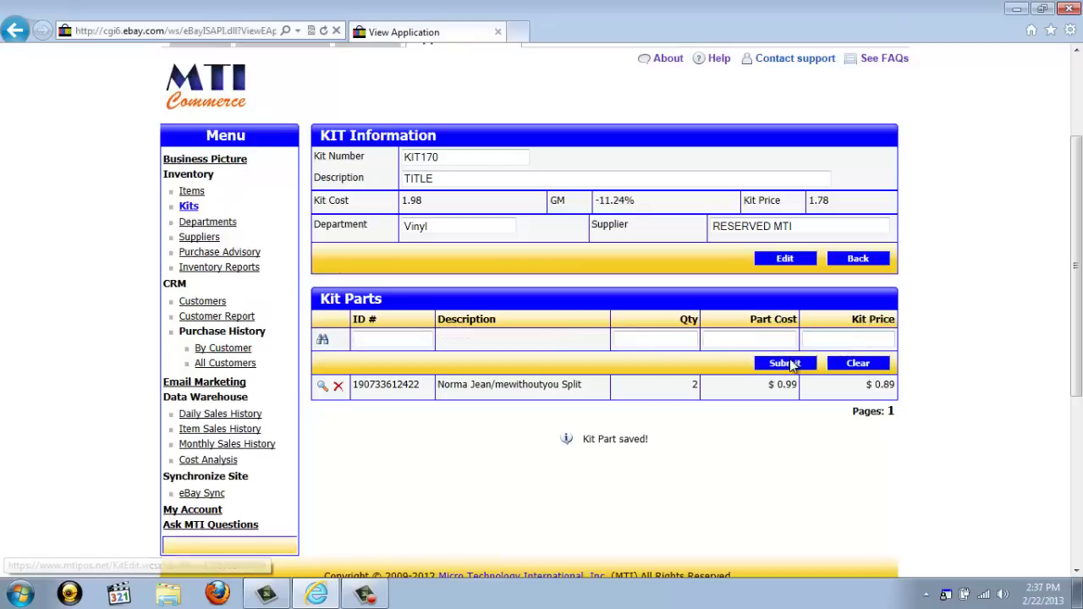
Add The Locust Arab On Radar Split Vinyl item to the kit at a kit price of 5.00.
click(322, 344)
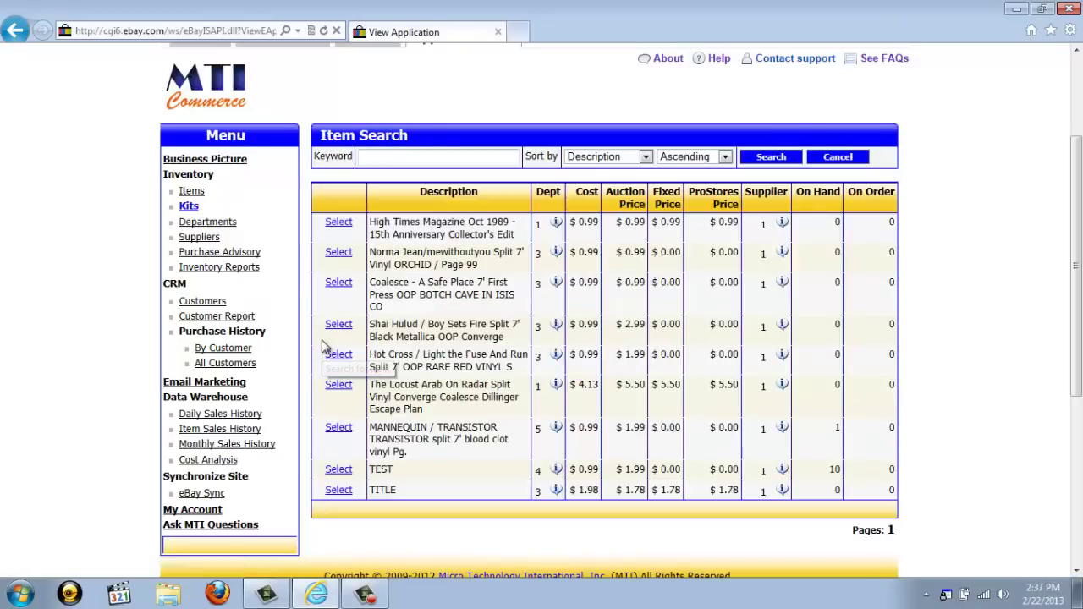
click(338, 385)
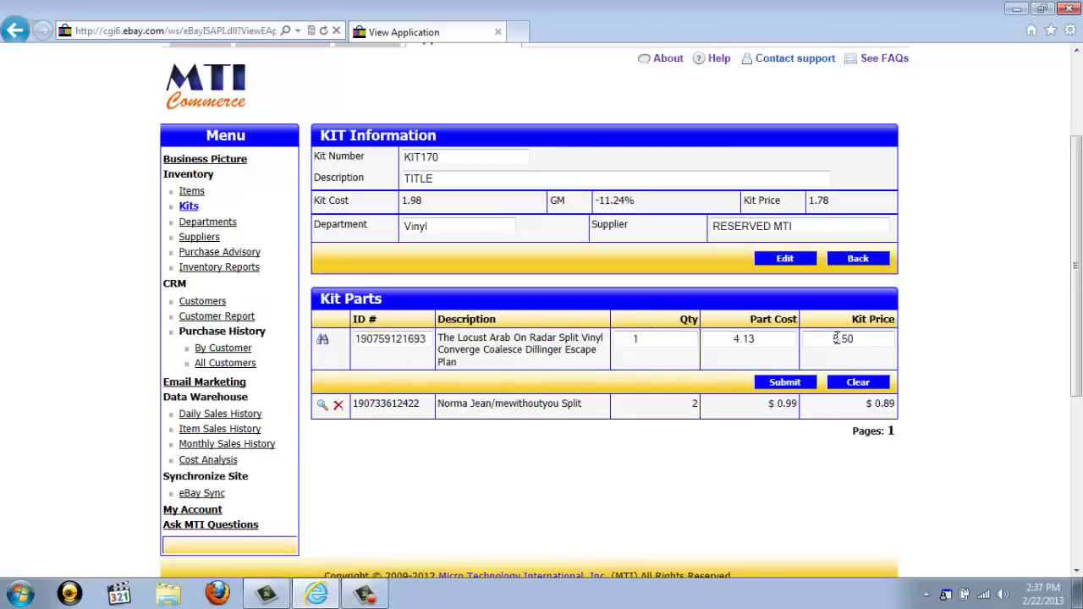
drag(840, 340, 853, 340)
text(00)
click(793, 385)
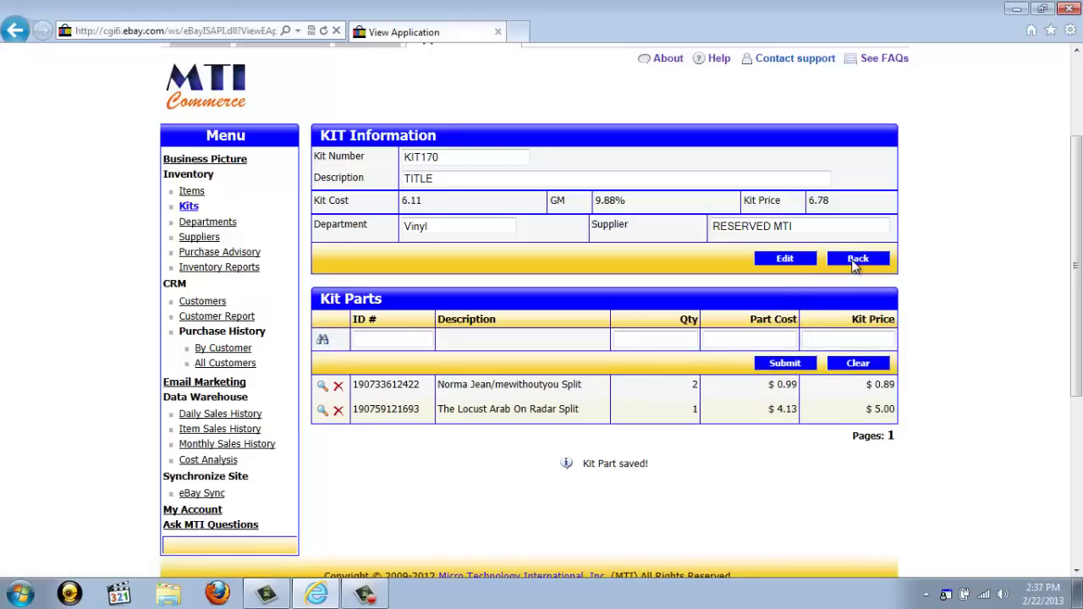
Return to the kits list and check the new kit's description, number of items and kit price.
click(856, 260)
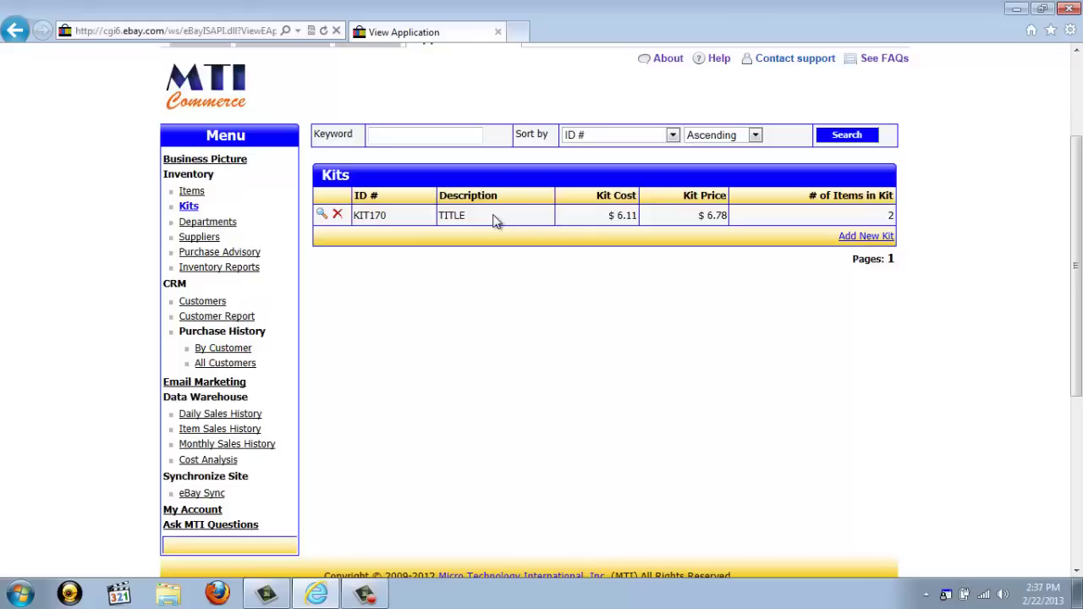
drag(495, 218, 435, 213)
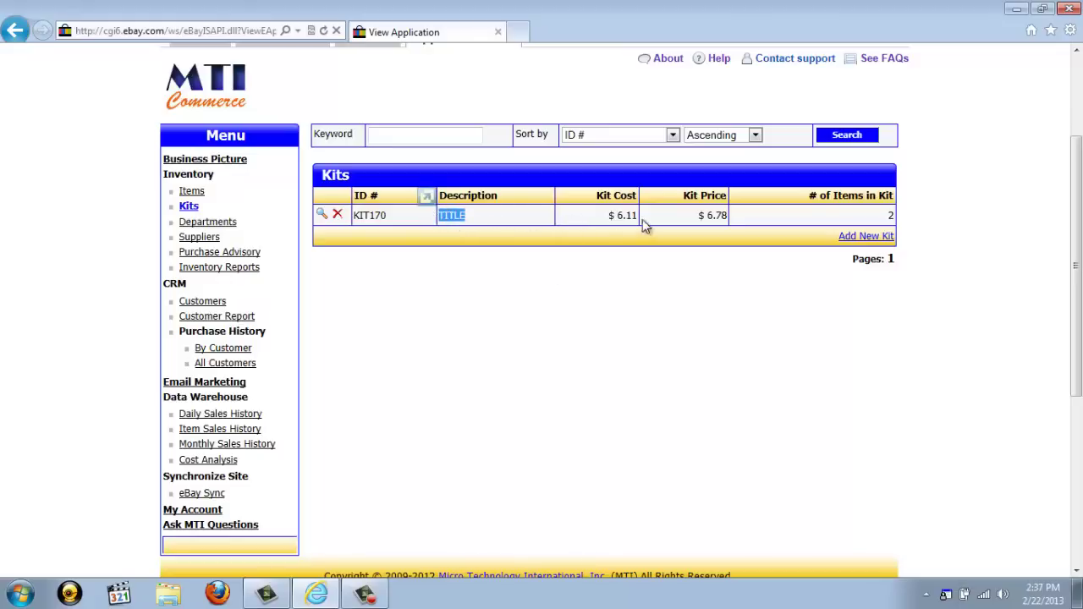
drag(901, 216, 884, 218)
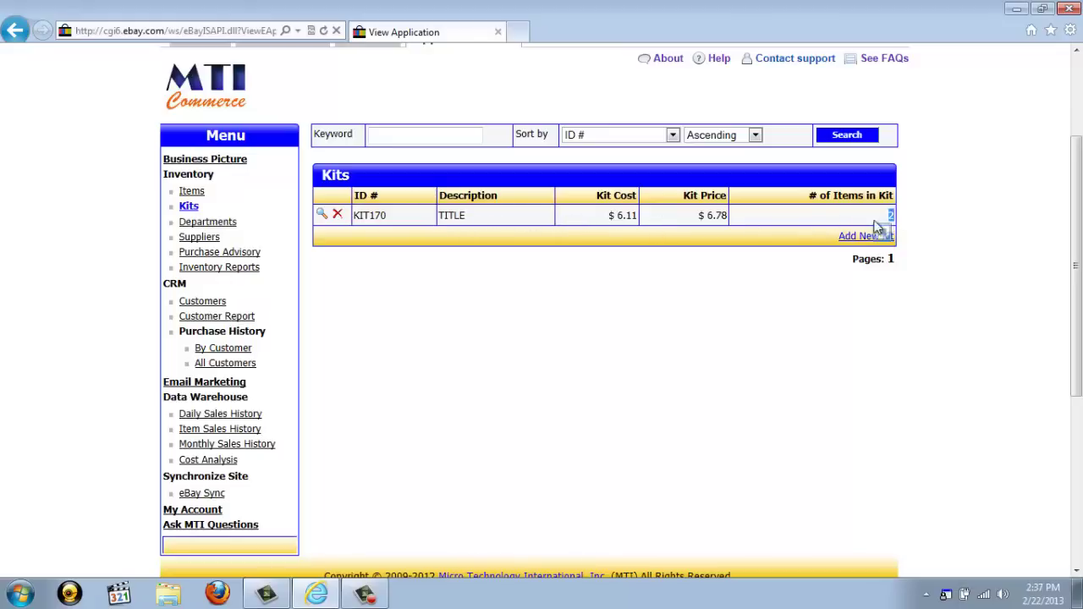
drag(695, 216, 726, 218)
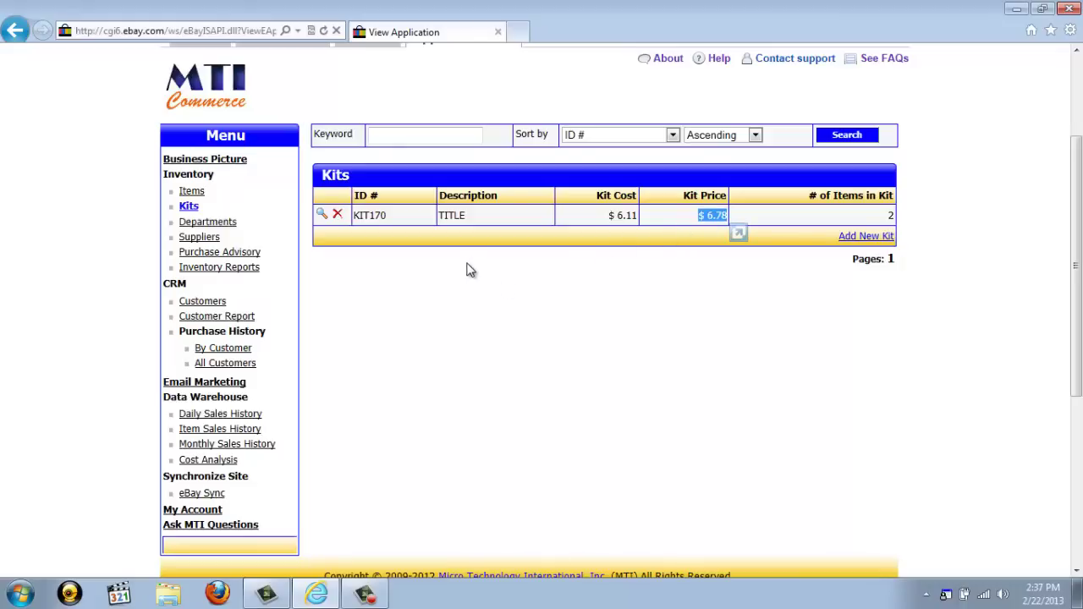
Try to delete kit KIT170 from the kits list while it still contains parts.
click(336, 214)
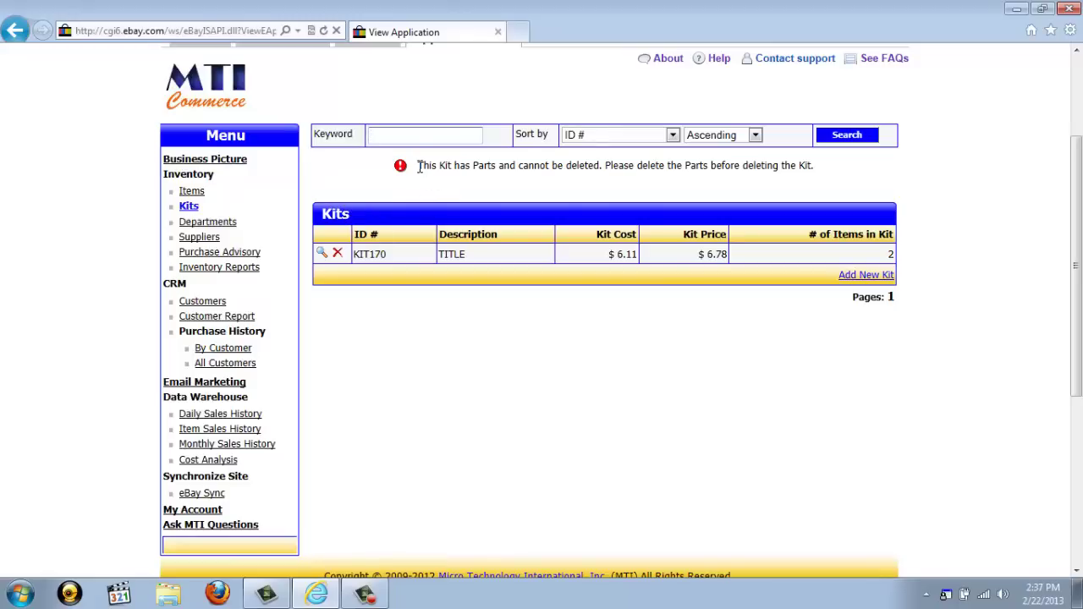
drag(418, 166, 687, 175)
triple_click(794, 173)
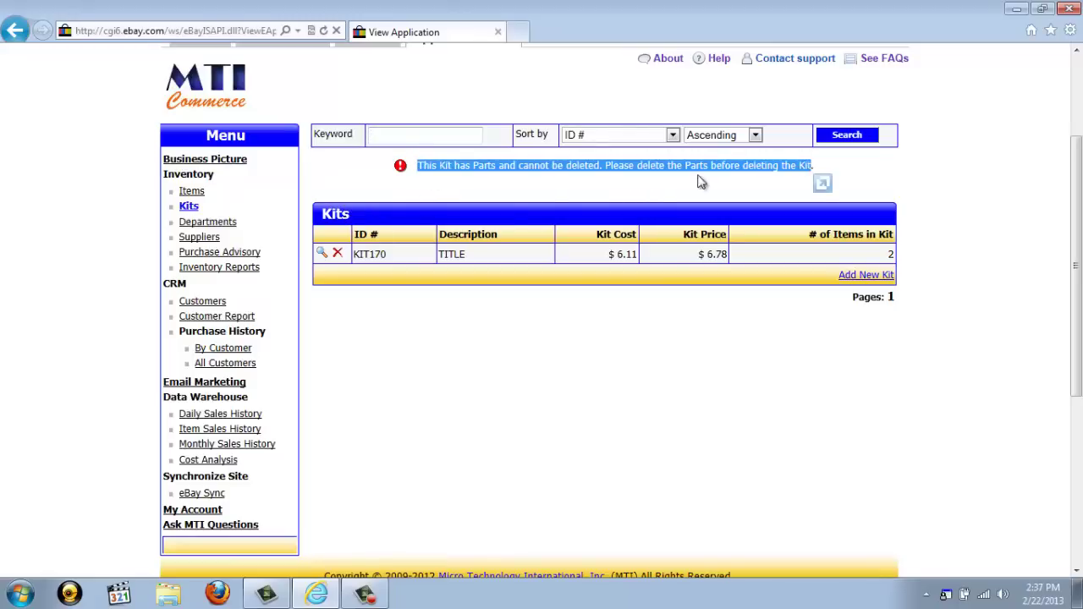
Open kit KIT170 and delete both of its parts, Norma Jean/mewithoutyou Split and The Locust Arab On Radar Split.
click(324, 255)
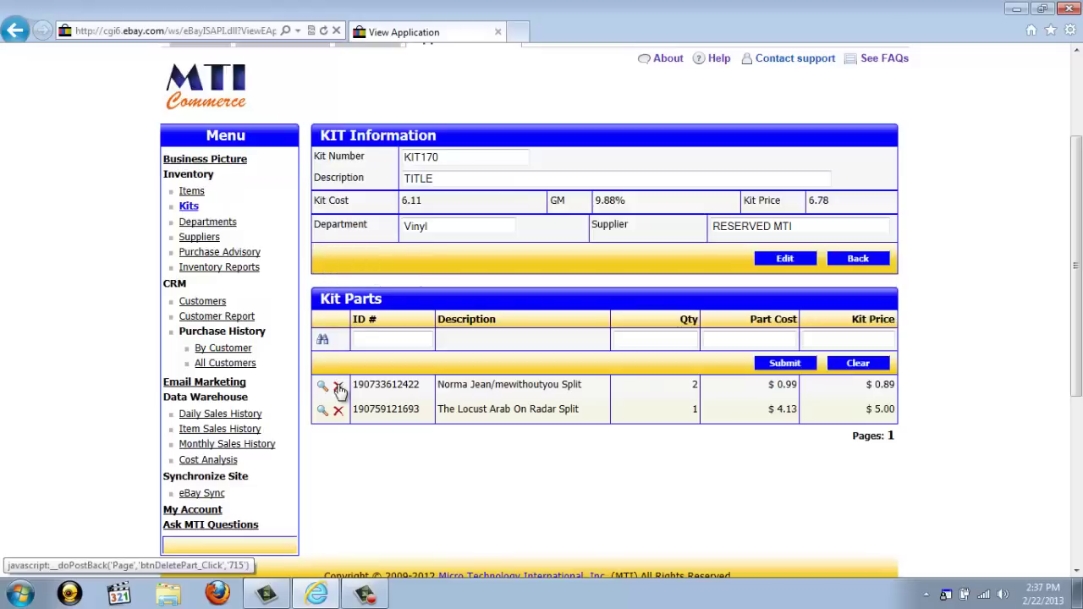
click(337, 386)
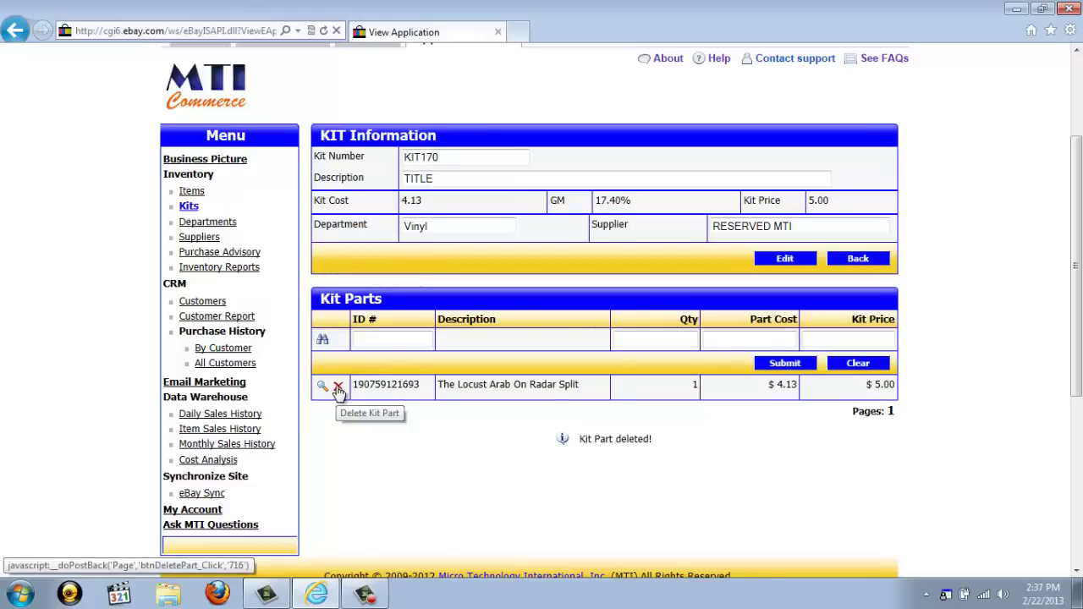
click(337, 386)
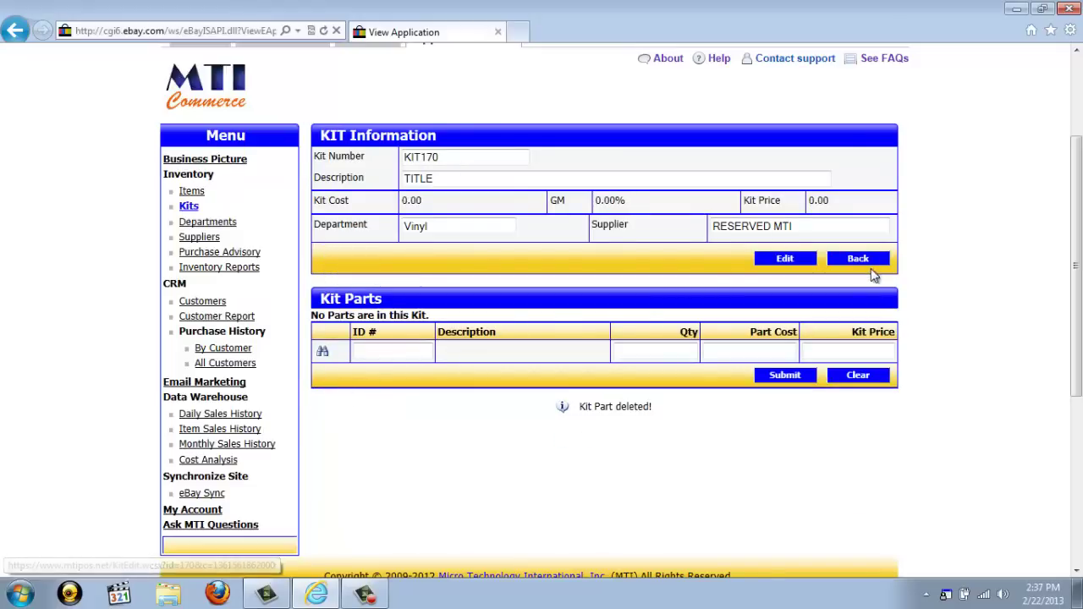
Return to the kits list and delete the emptied kit KIT170, confirming the deletion.
click(858, 260)
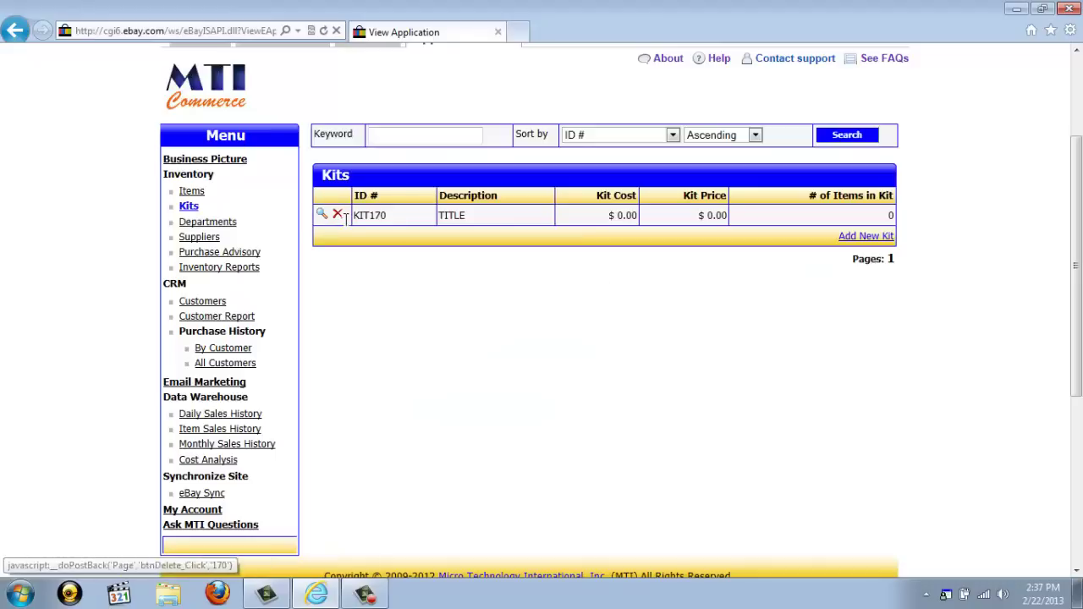
click(338, 215)
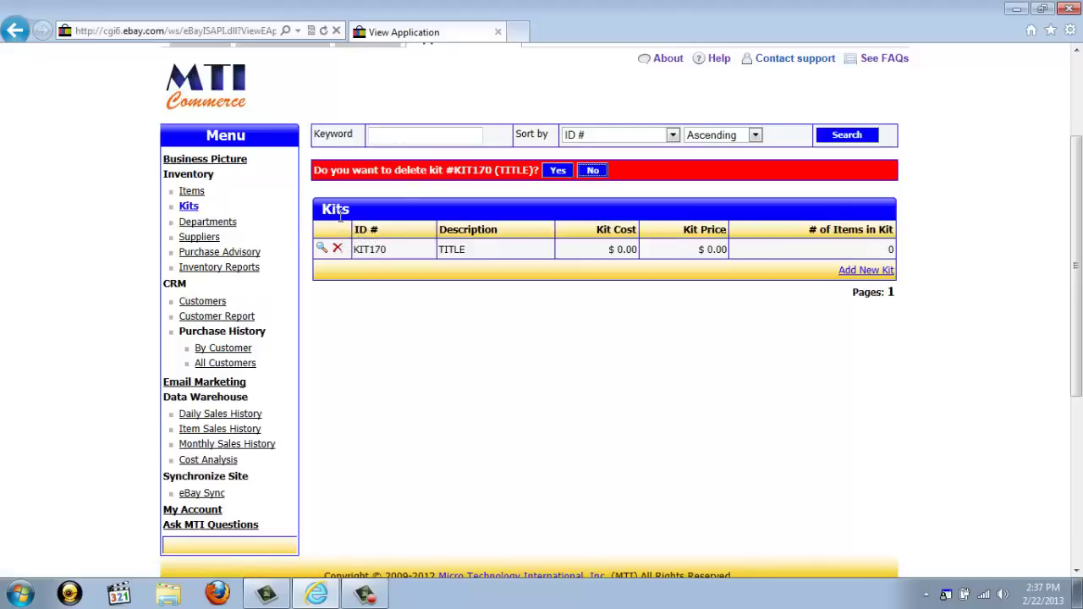
click(556, 172)
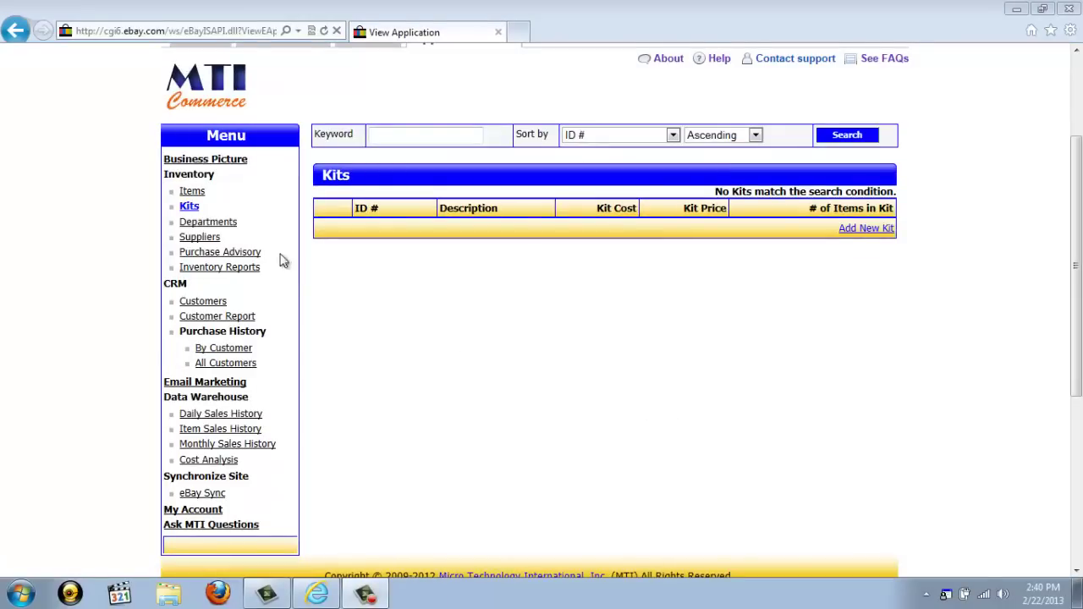
Review the CDs department's annual sales, cost and profit, and view its department record before returning to the departments list.
click(232, 221)
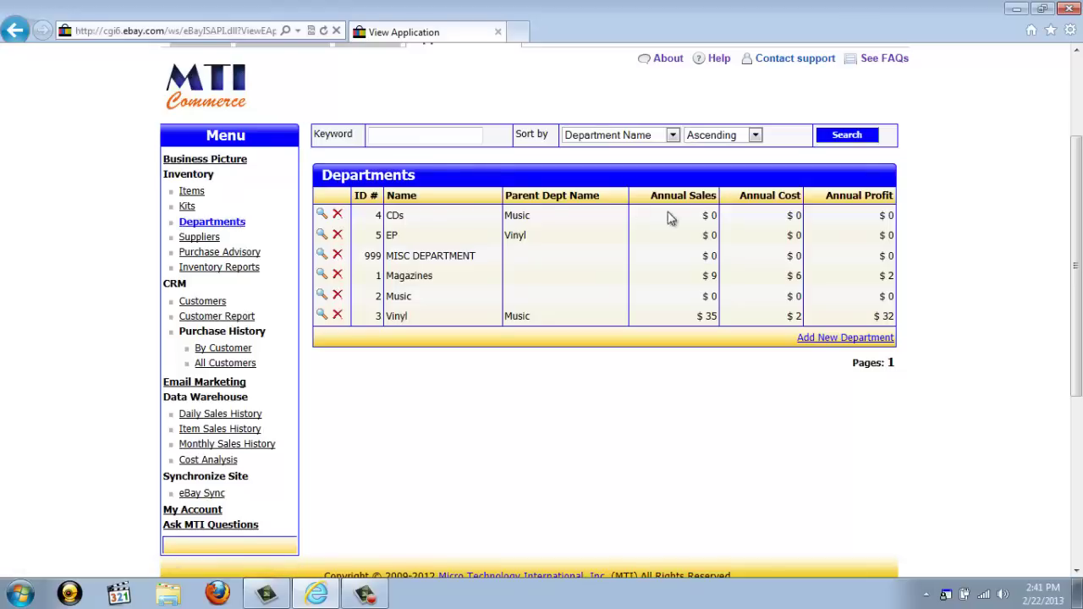
drag(669, 215, 802, 221)
drag(878, 217, 893, 217)
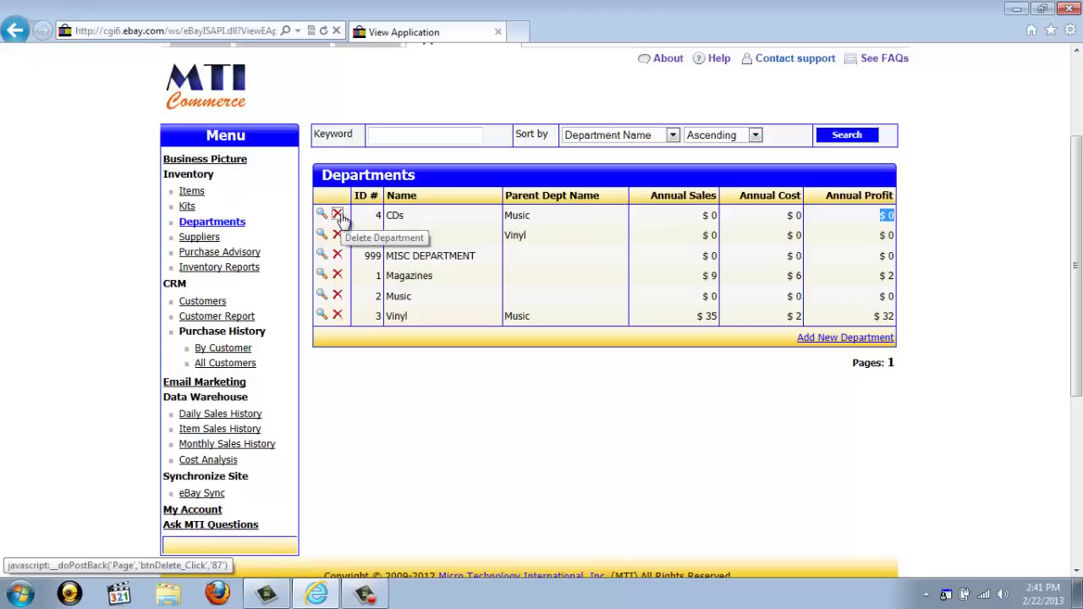
drag(339, 218, 358, 221)
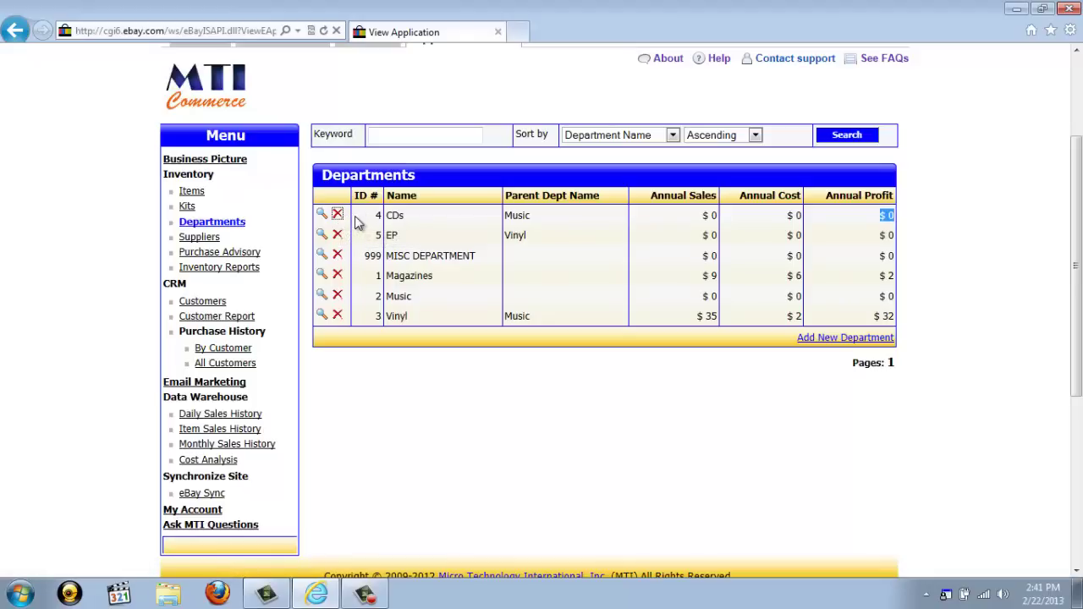
click(321, 218)
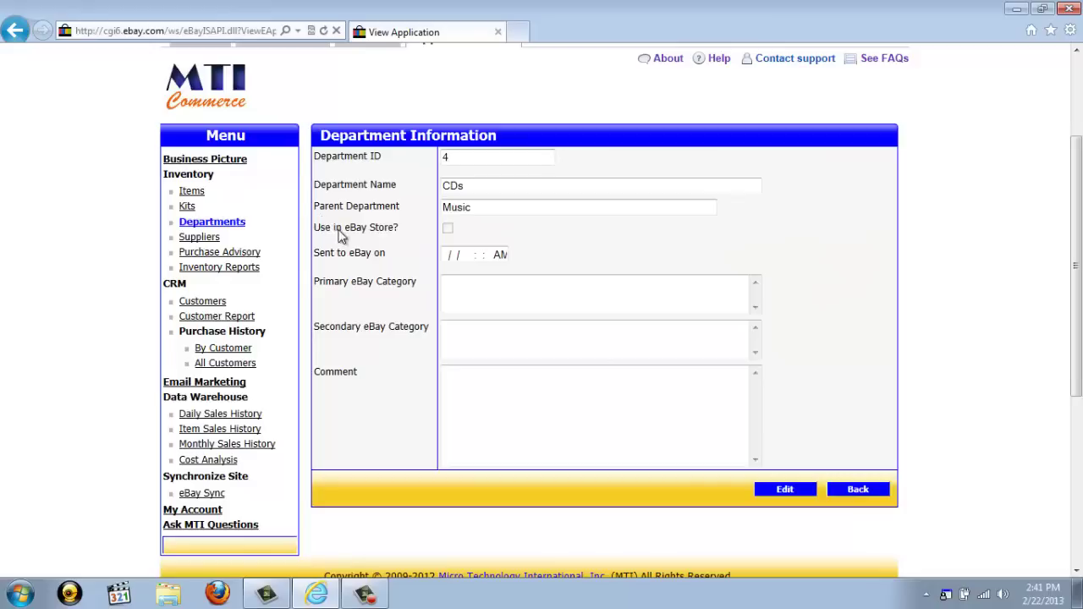
click(857, 490)
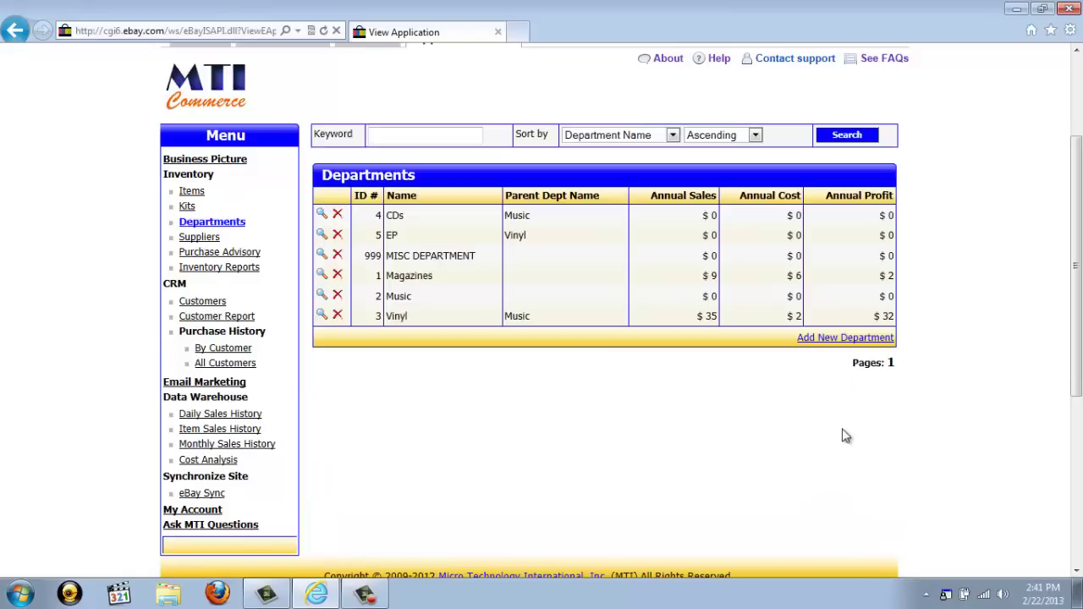
Add a department named GOLD! with CDs as its parent department, save it, and check its entry in the departments list.
click(823, 340)
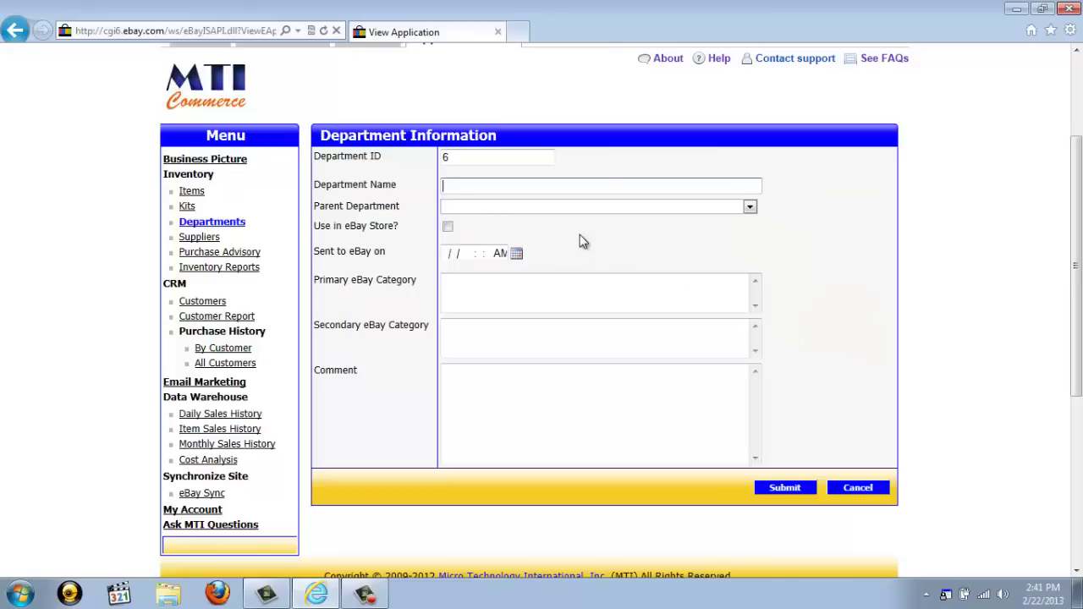
text(GOLD!)
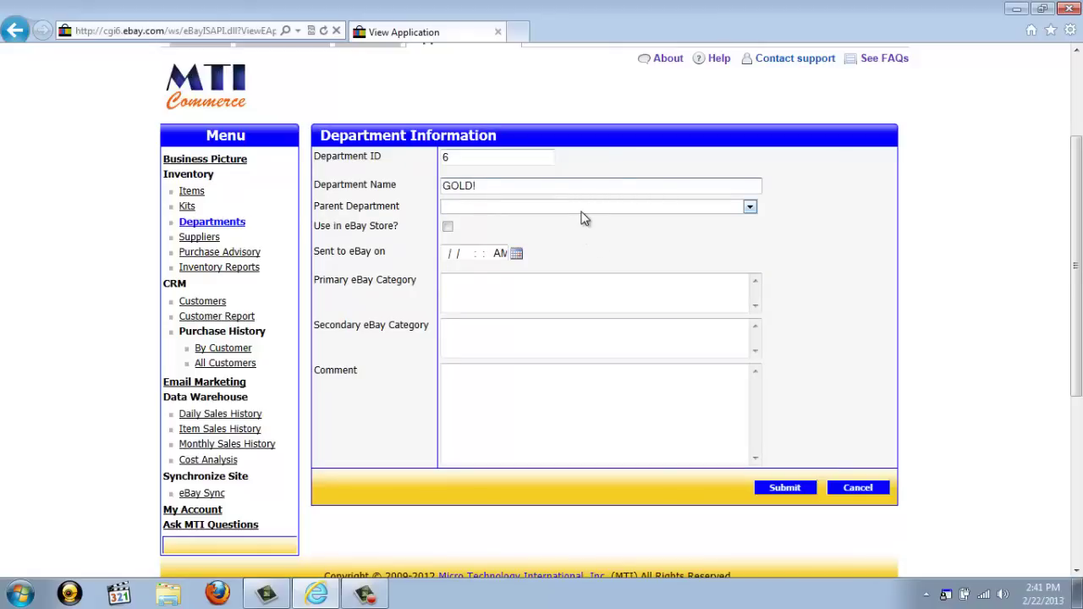
click(582, 208)
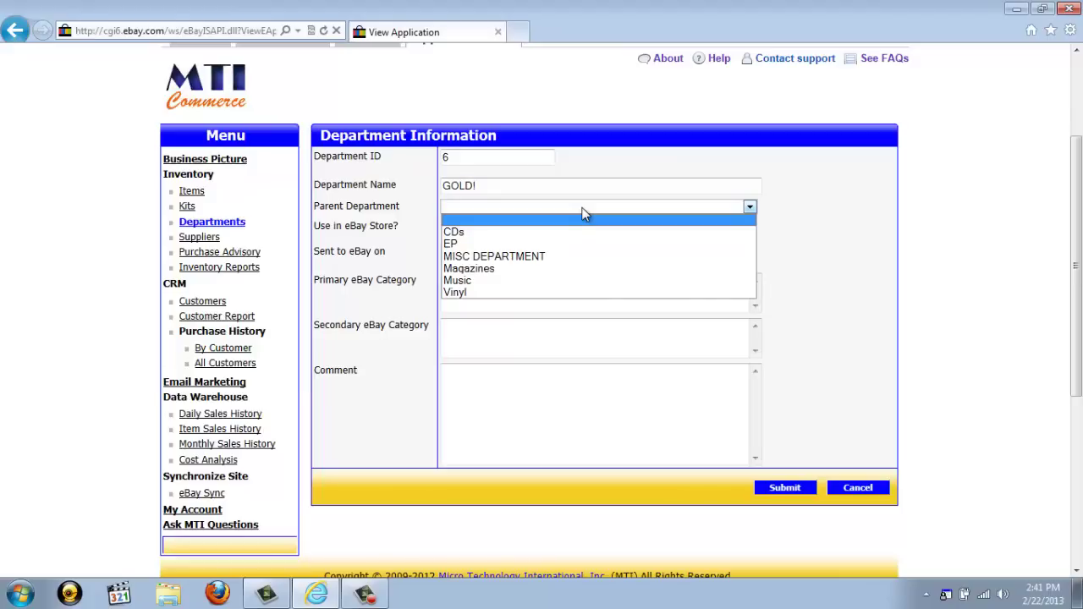
click(558, 232)
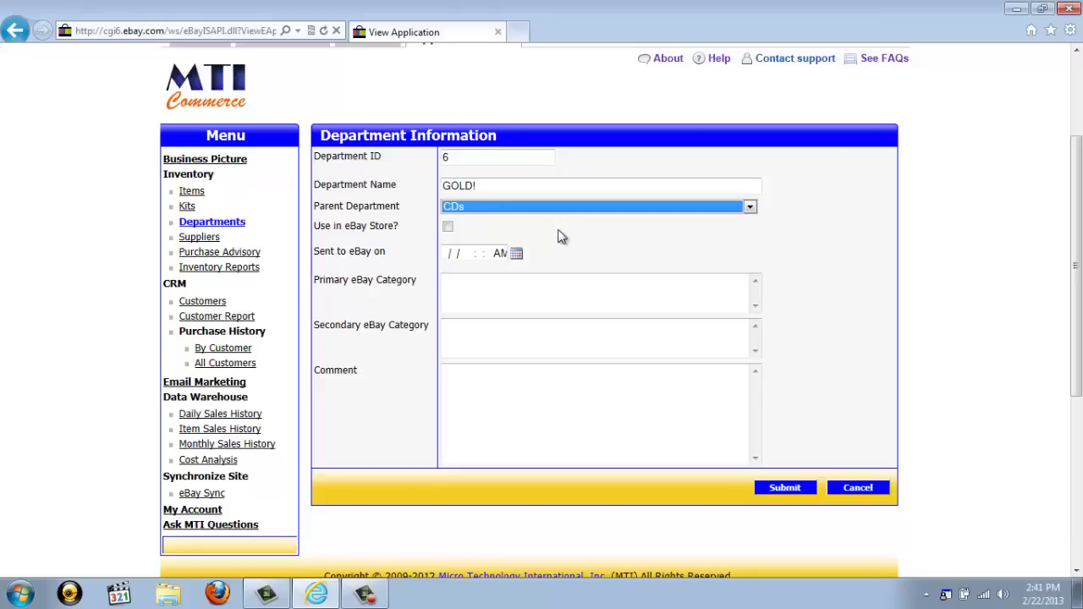
click(784, 489)
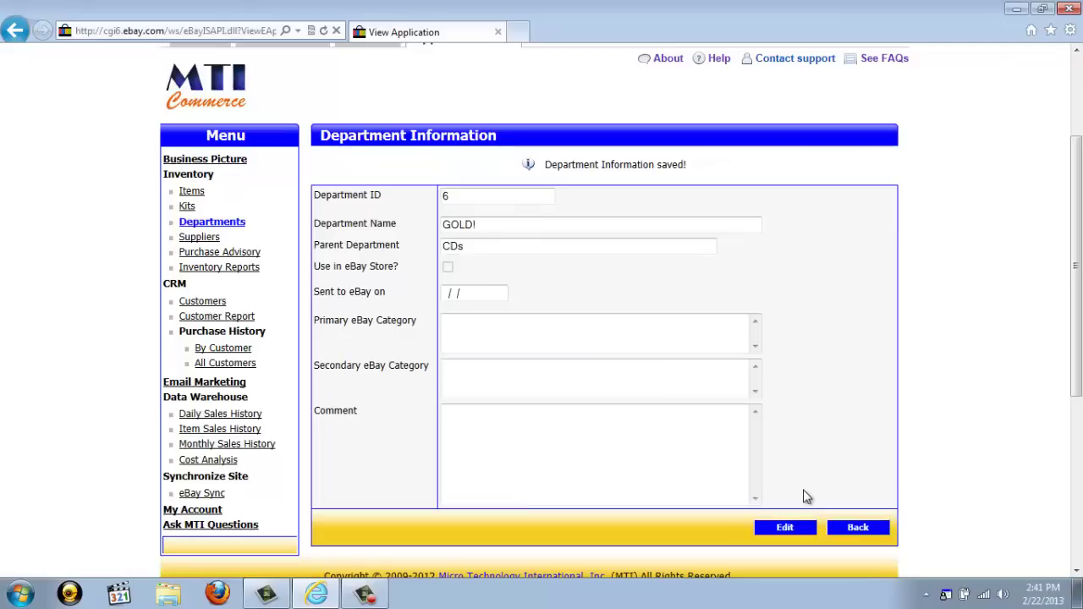
click(857, 526)
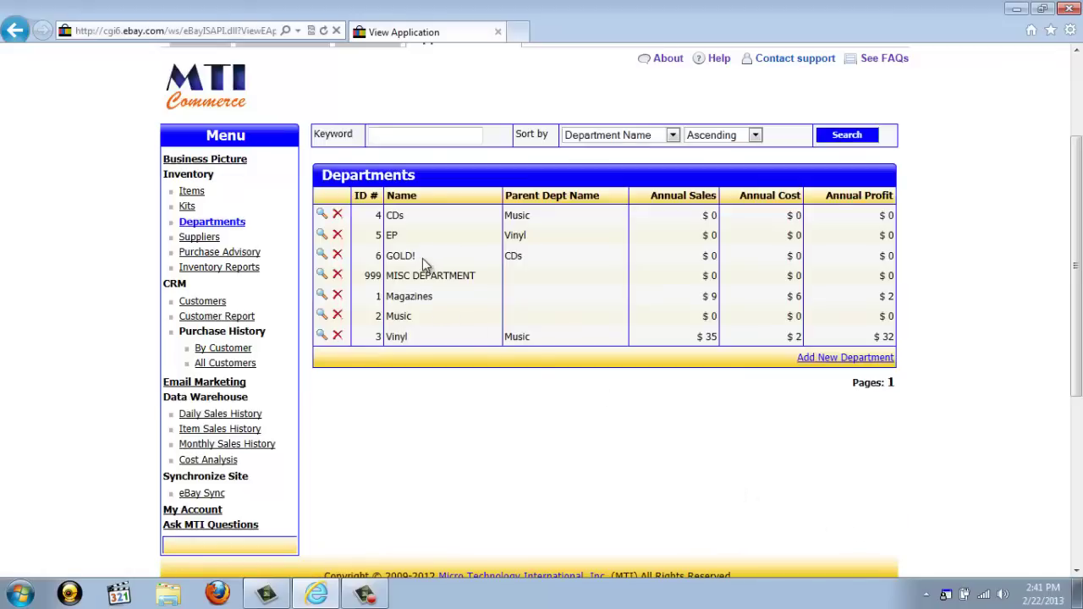
drag(423, 258, 385, 256)
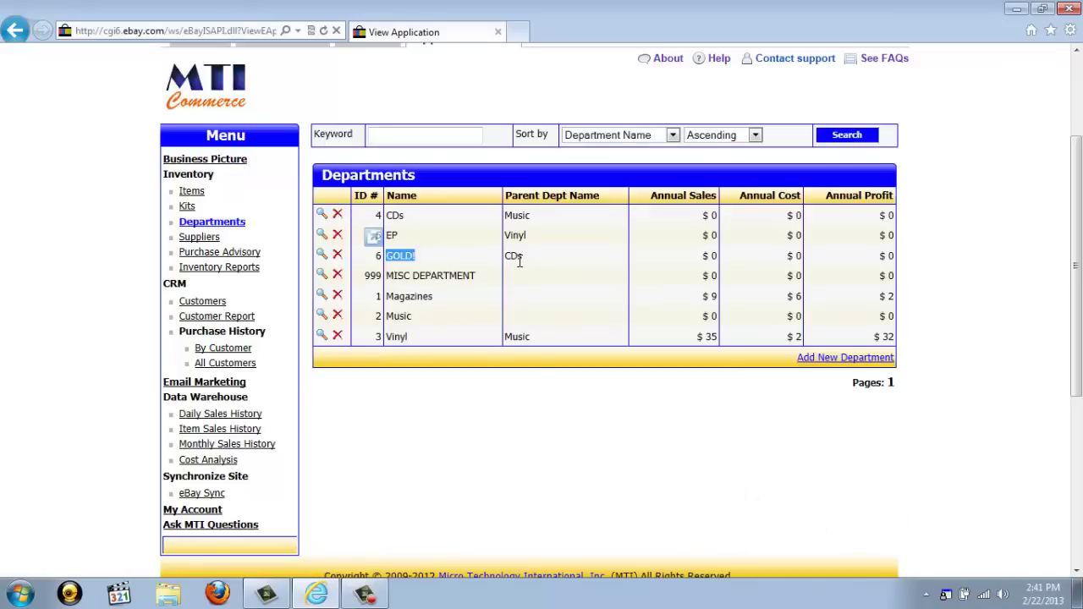
drag(523, 259, 506, 260)
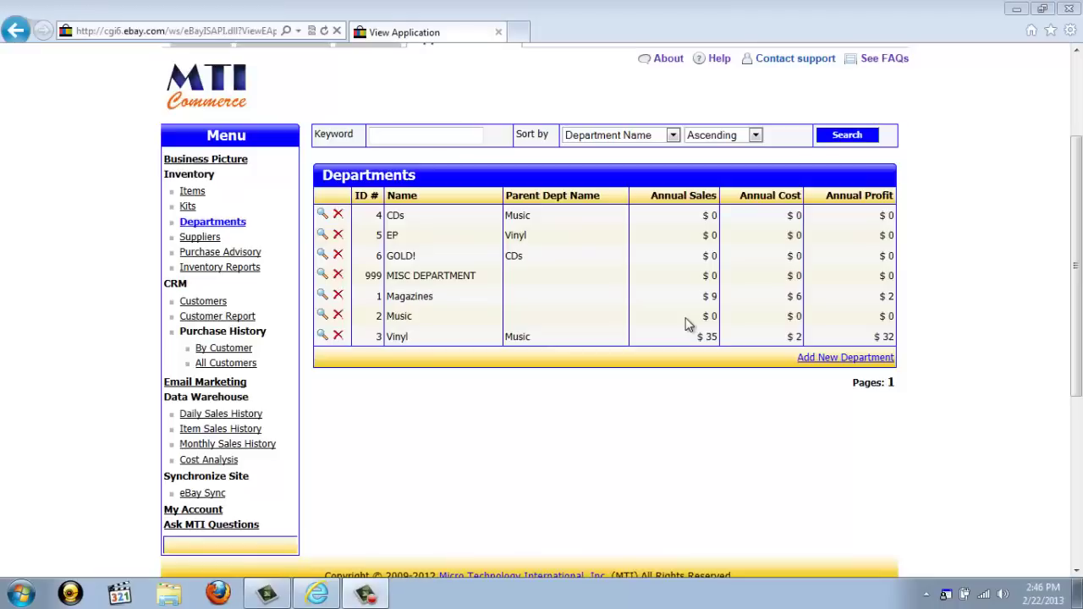
View the RESERVED MTI supplier record, open and cancel its edit form, and review its company details in the suppliers list.
click(218, 240)
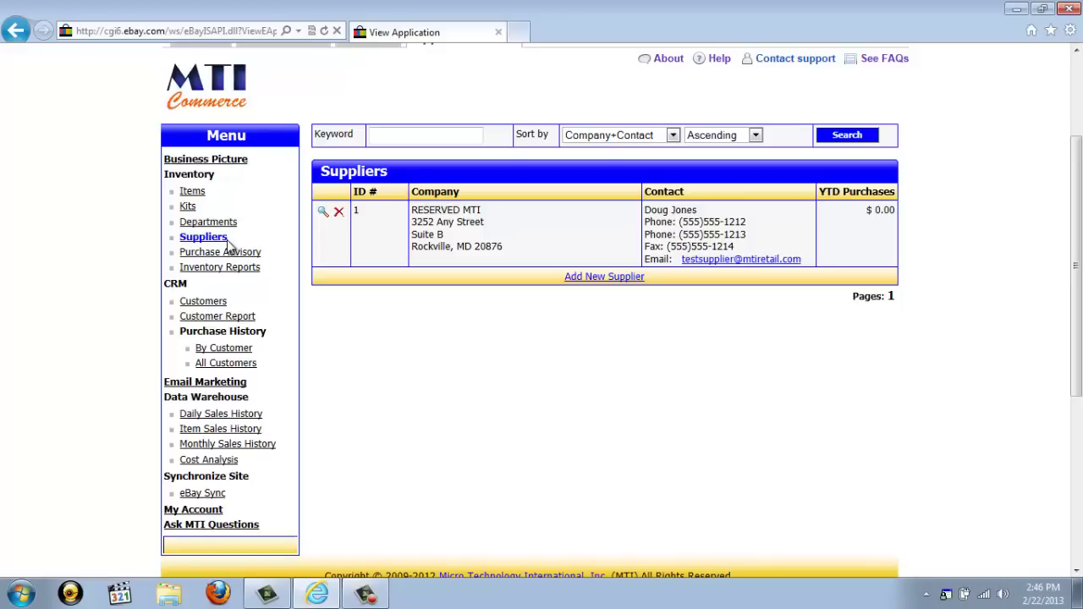
click(323, 213)
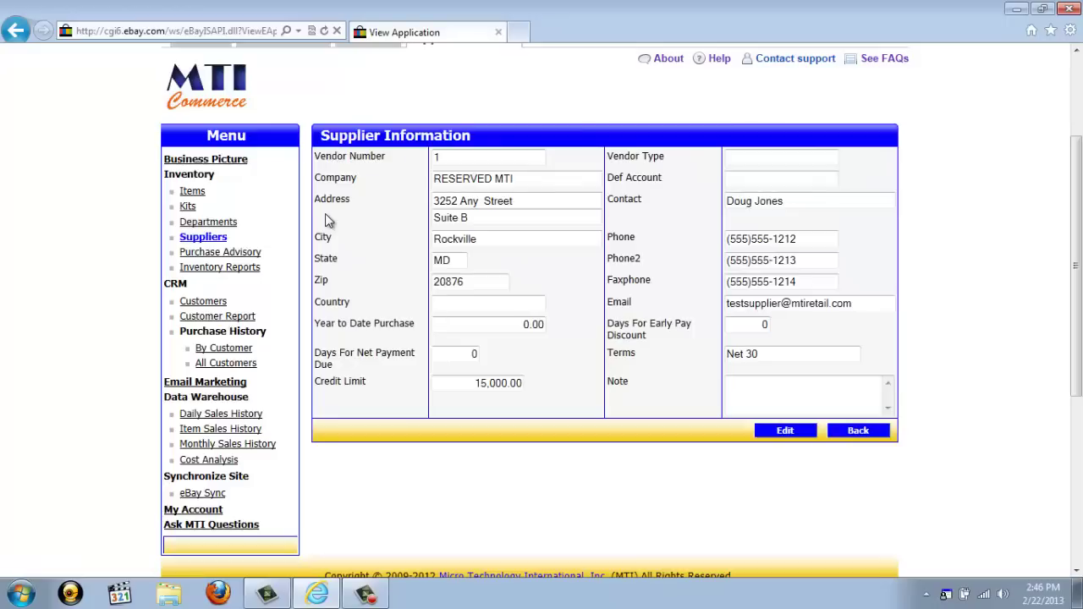
click(786, 432)
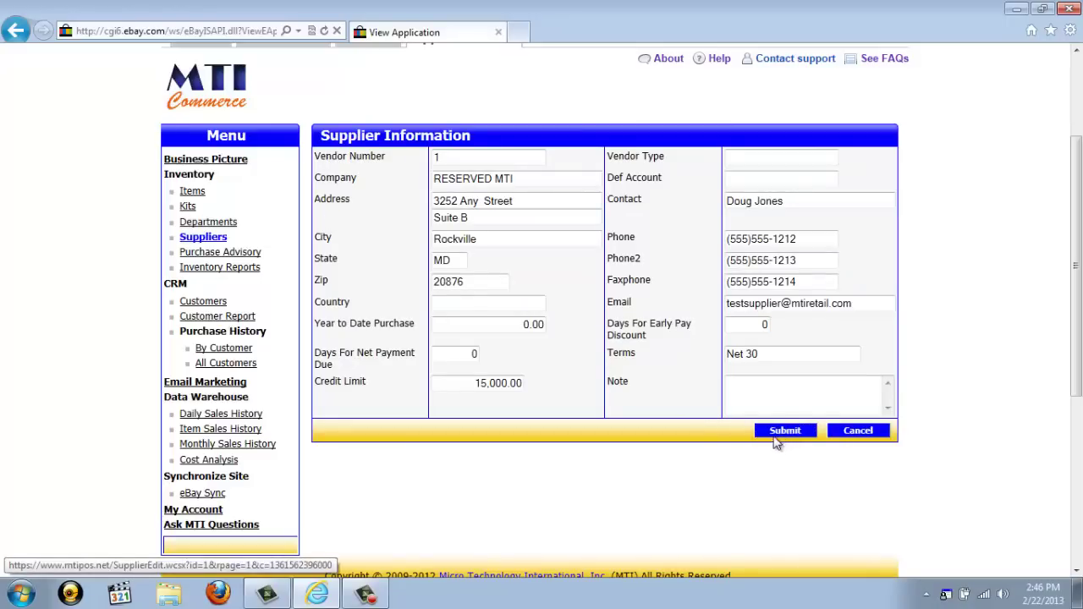
click(846, 432)
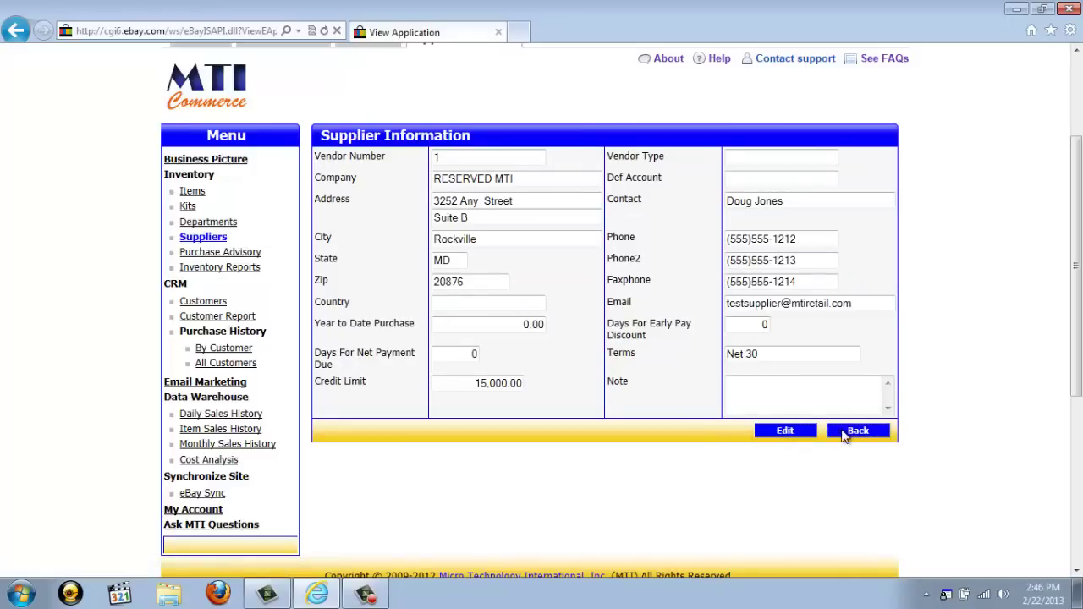
click(842, 432)
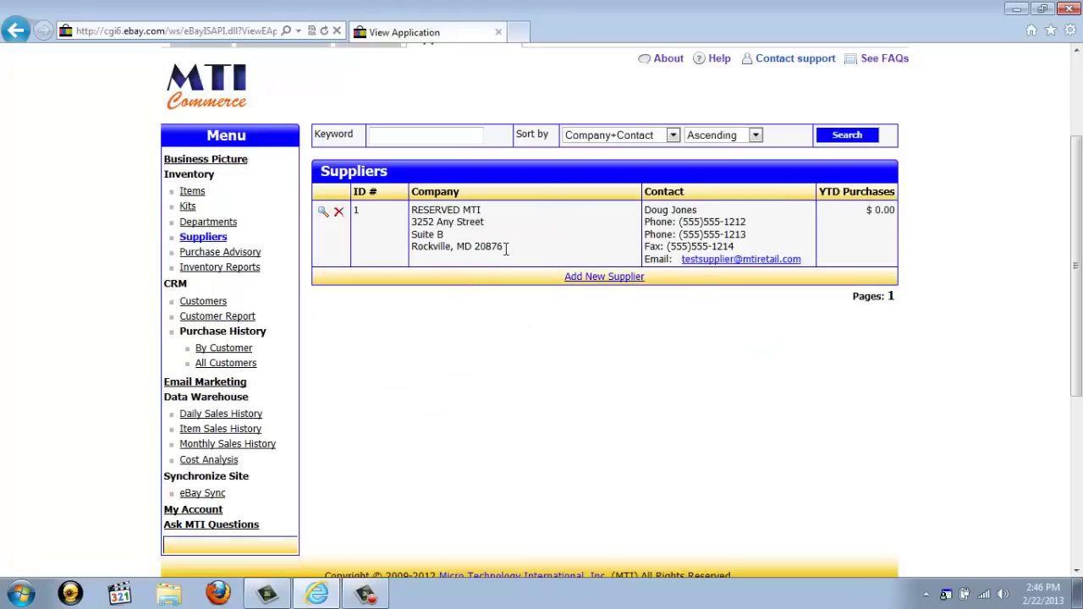
drag(505, 246, 412, 208)
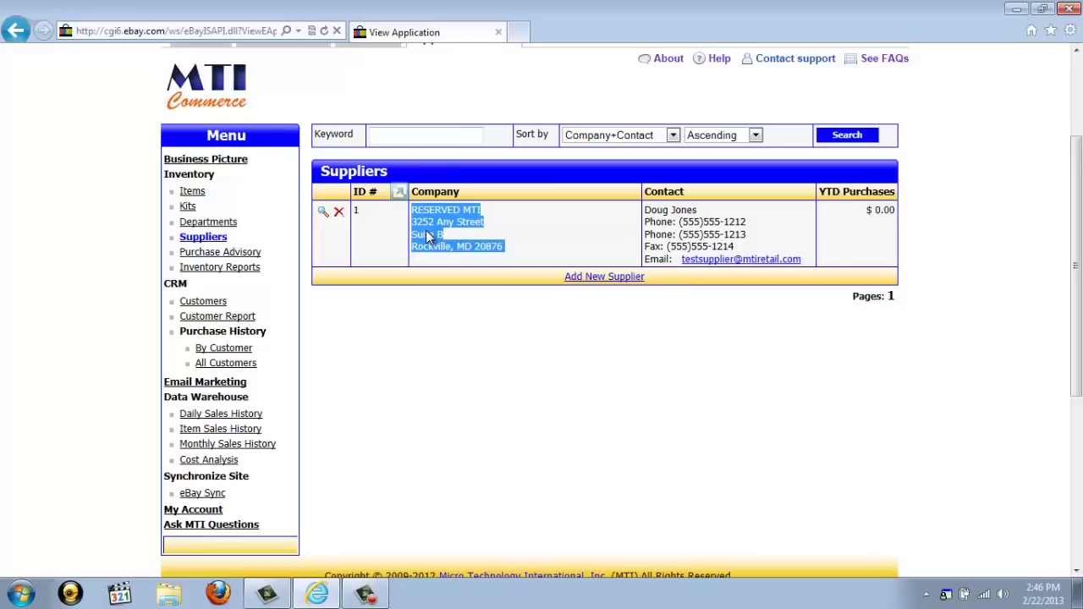
Add a supplier with company name GENERIC and a street address, save it, and check its entry in the suppliers list.
click(601, 277)
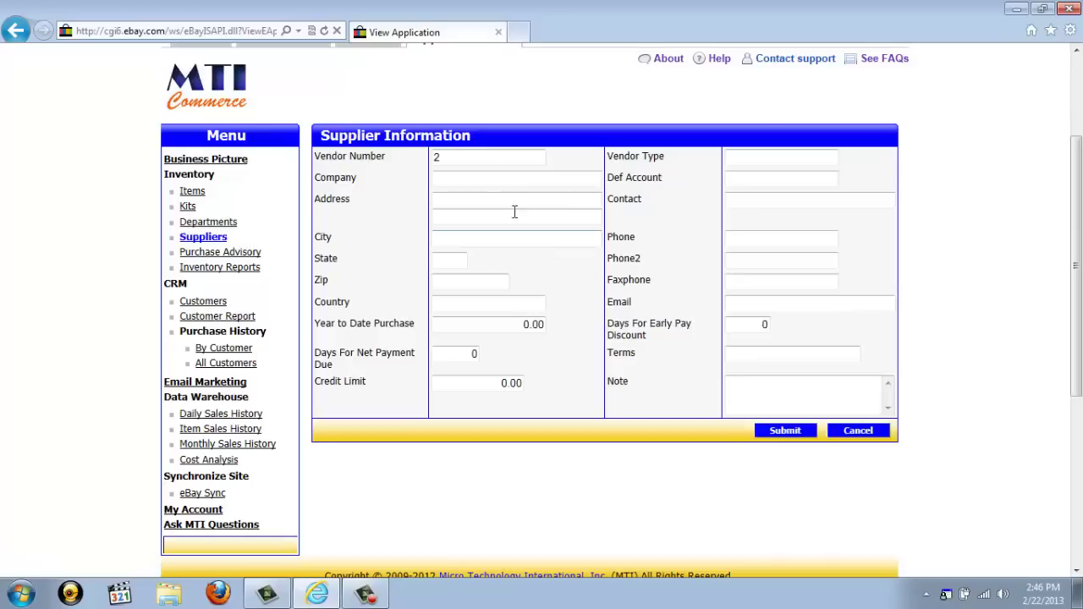
click(495, 178)
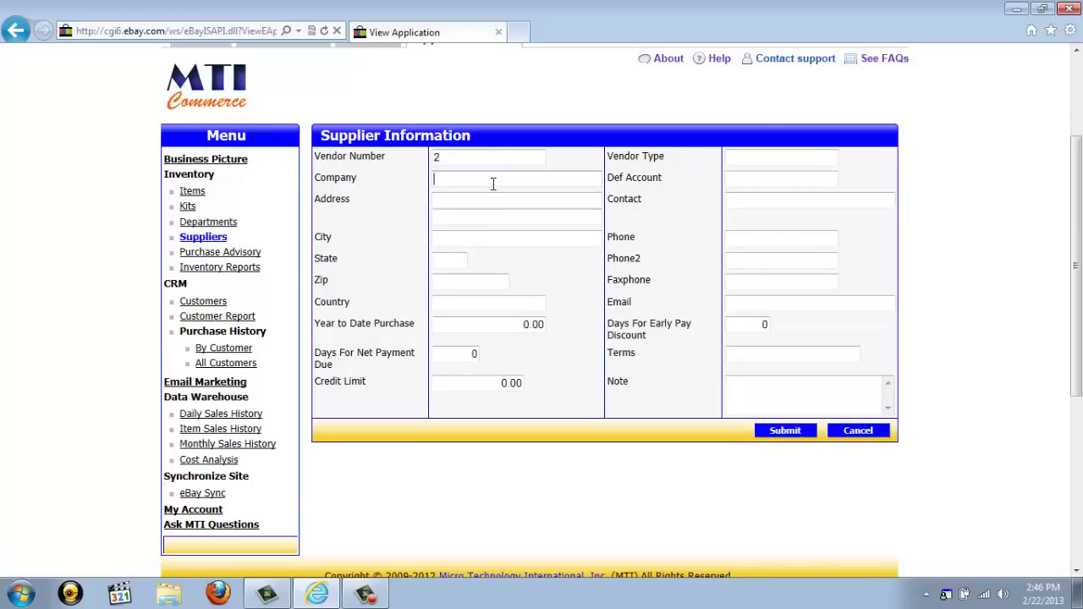
text(GENERIC)
key(Tab)
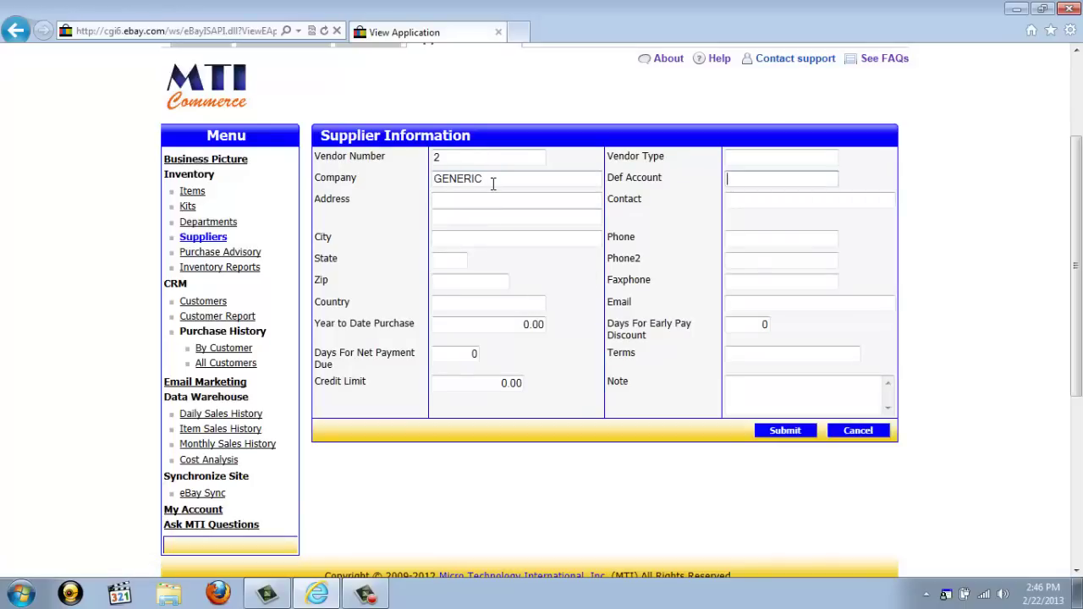
key(Tab)
text(123)
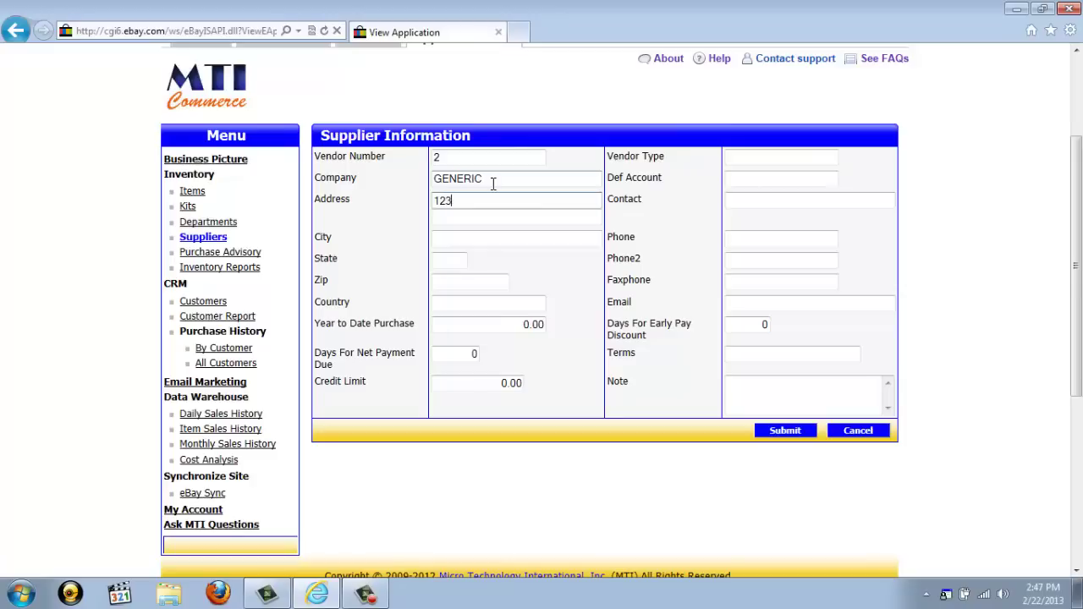
text( MAIN STREET)
click(789, 435)
click(853, 432)
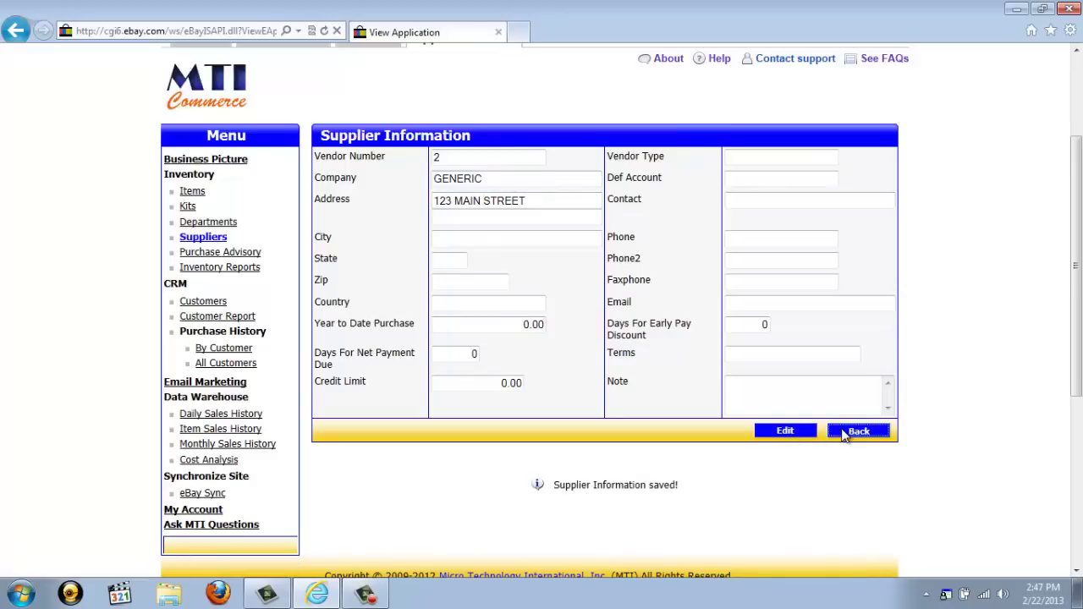
drag(495, 222, 414, 209)
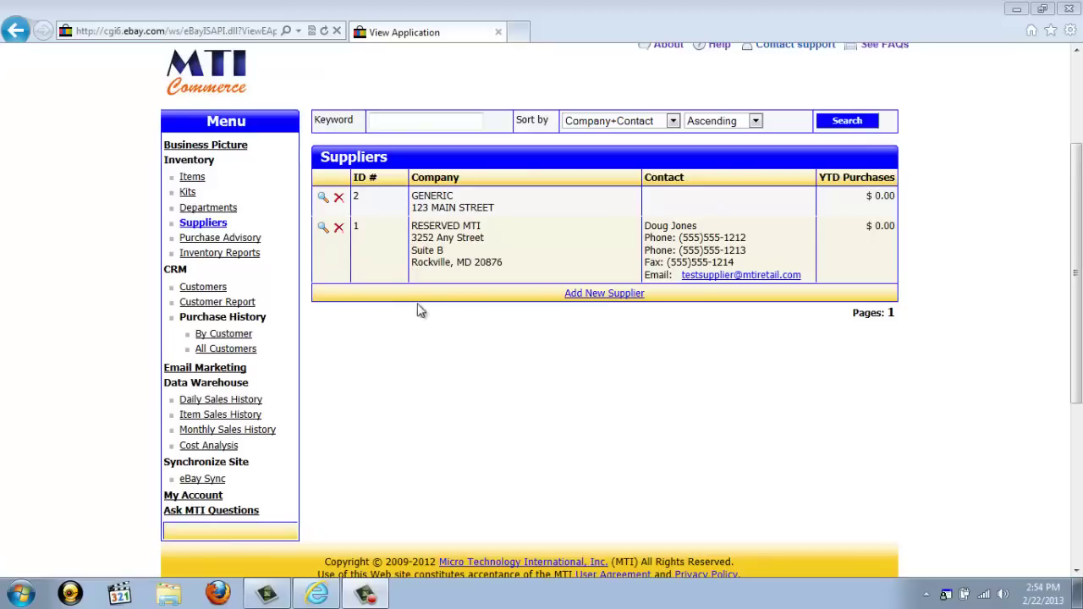
Generate the purchase advisory report filtered by vendor [1] RESERVED MTI and open the resulting PDF.
click(243, 240)
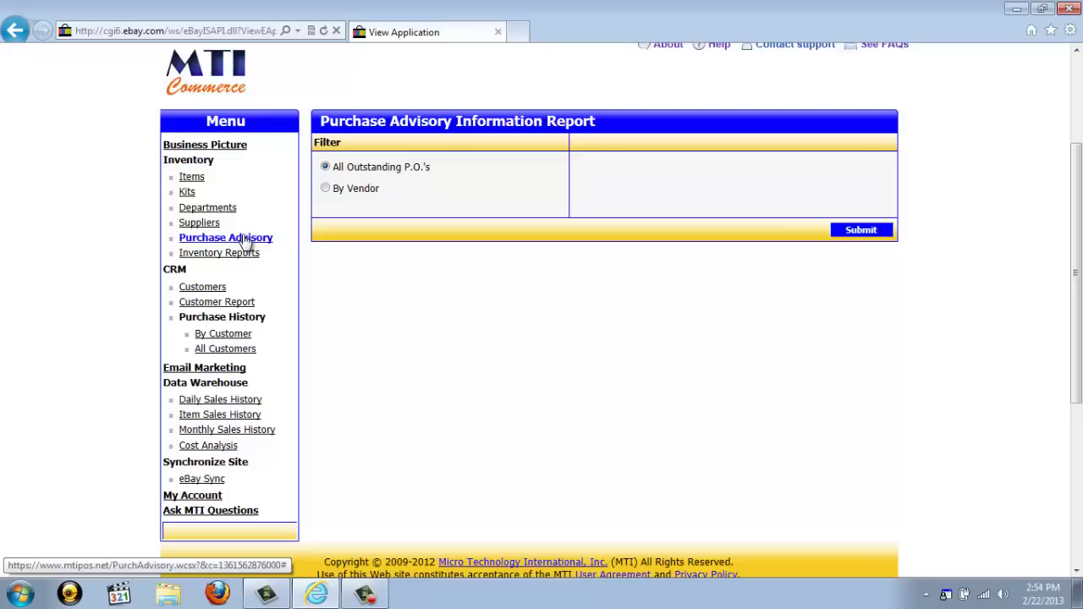
click(327, 189)
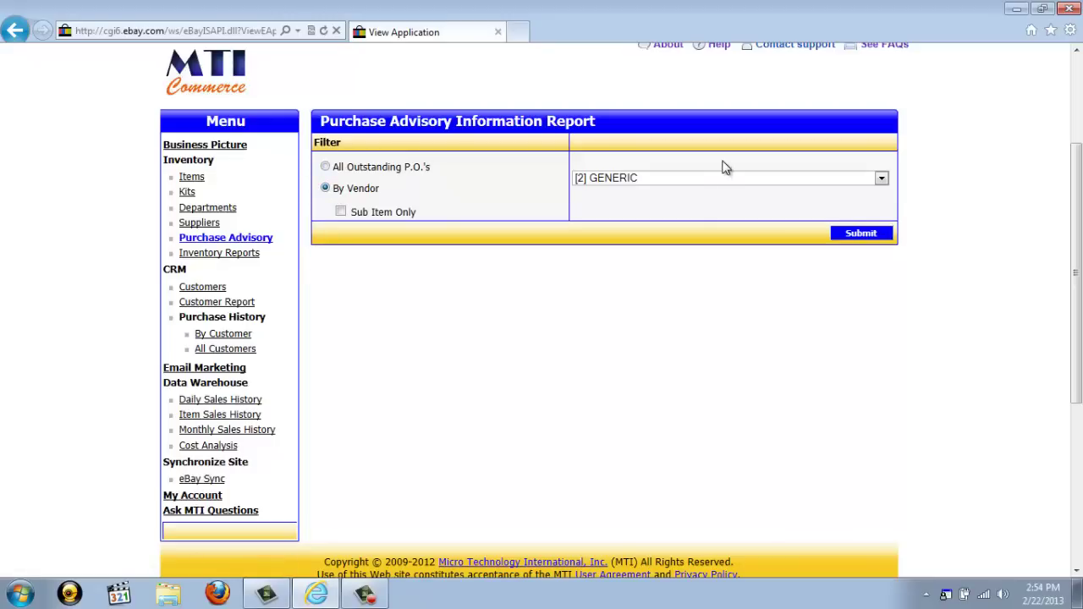
click(680, 178)
click(666, 204)
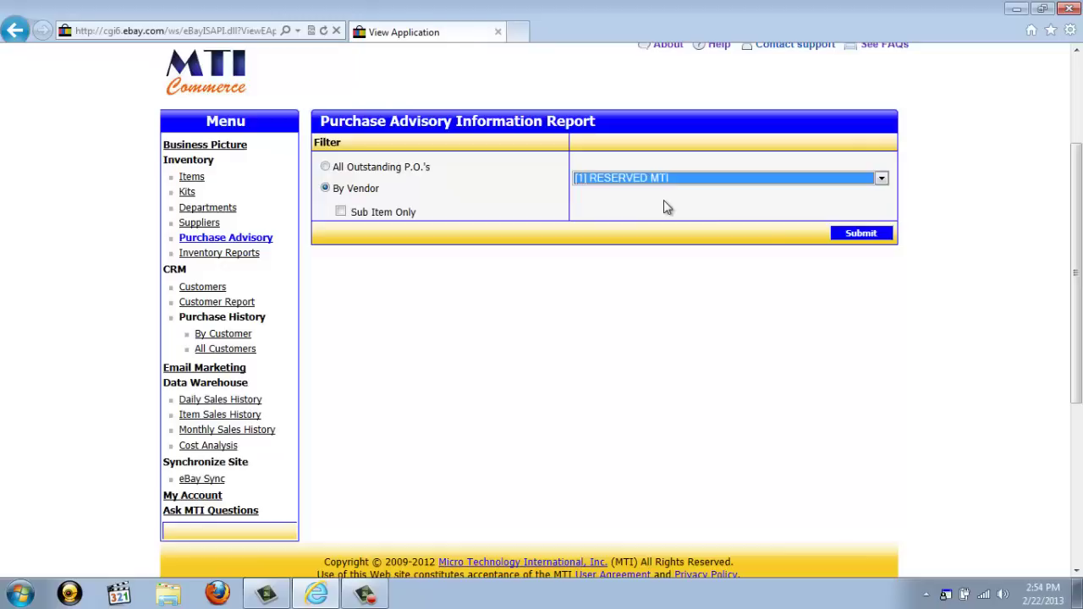
click(861, 233)
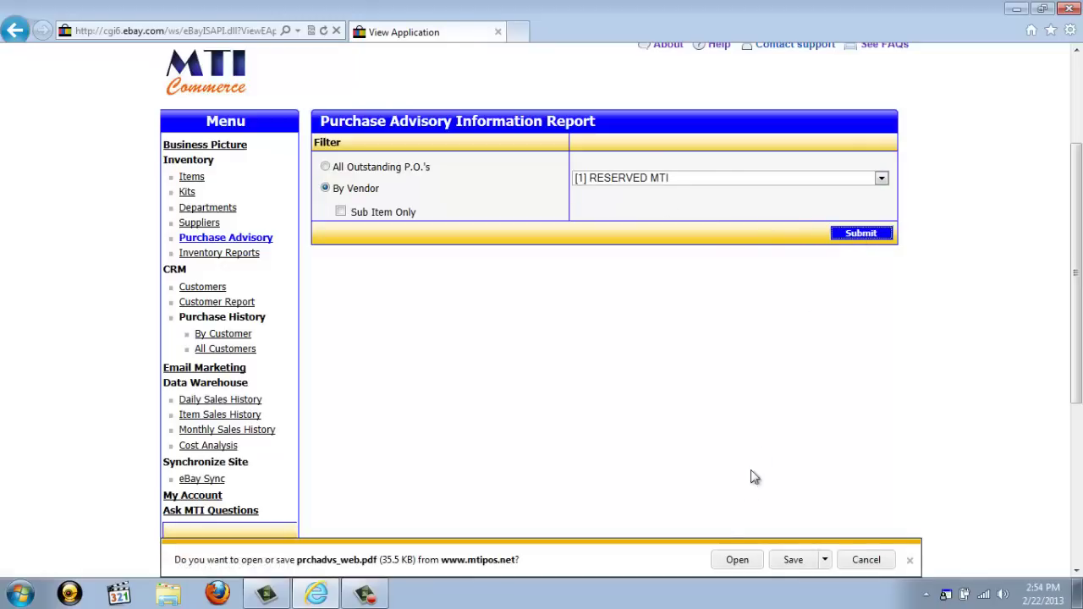
click(737, 560)
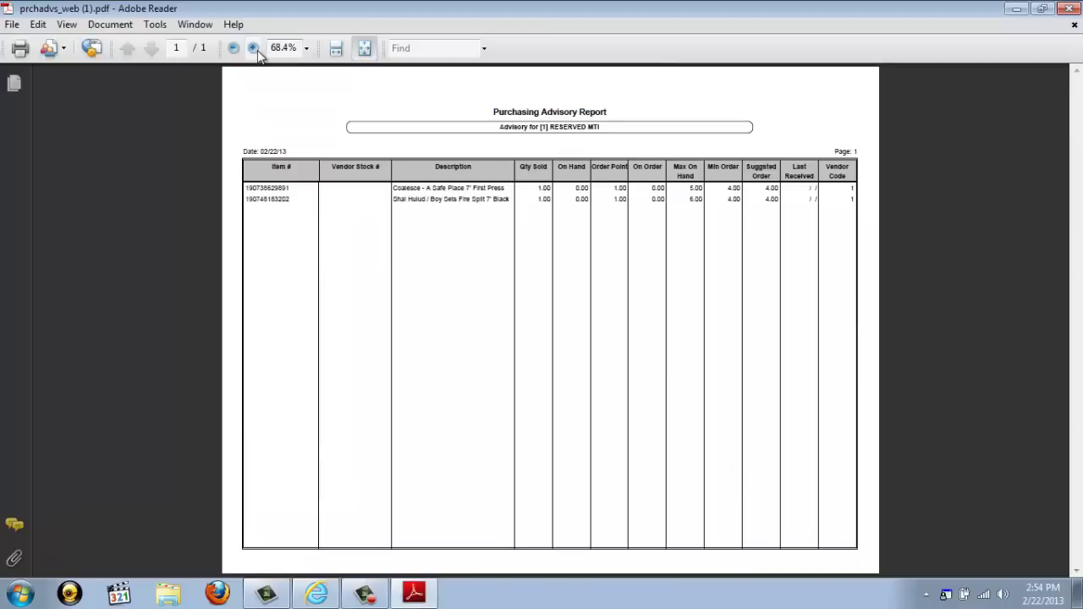
Examine the suggested order quantities in the purchasing advisory report, and close the report viewer.
click(254, 48)
click(254, 48)
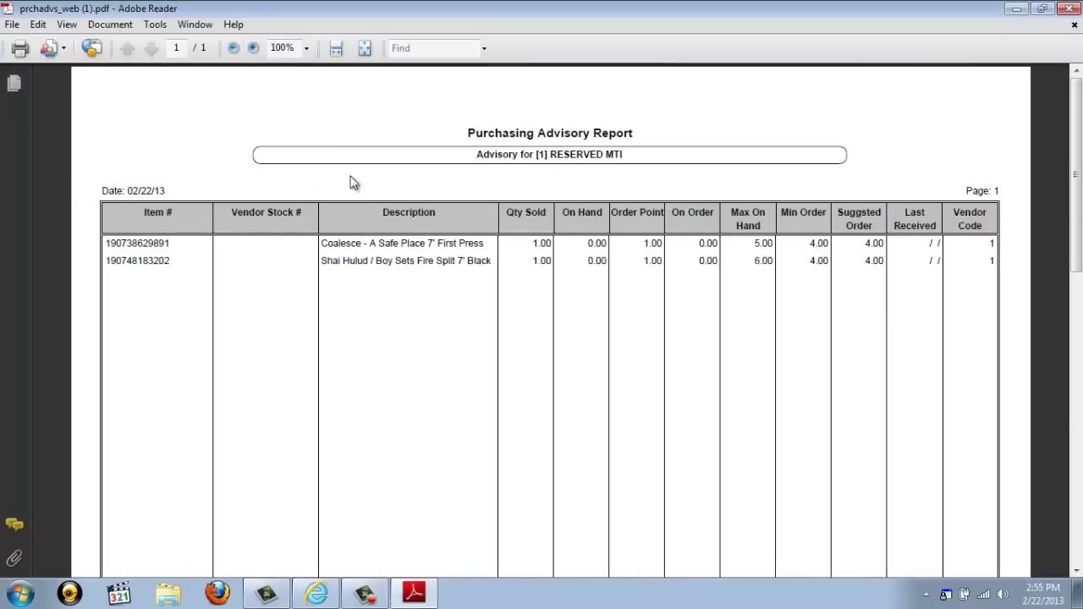
drag(861, 245, 880, 246)
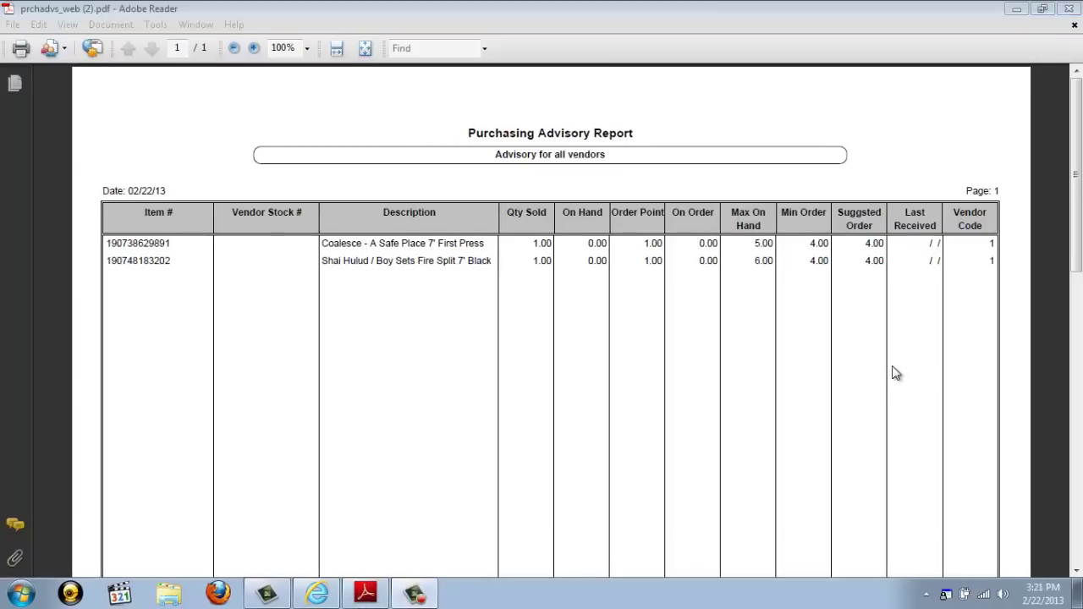
click(1065, 8)
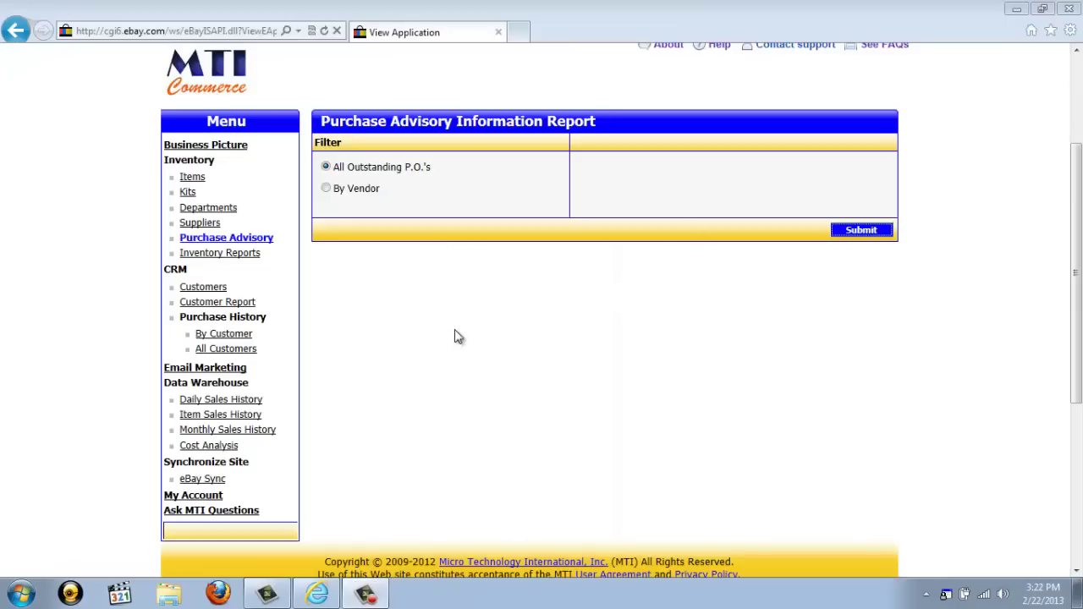
Review the available inventory report types, generate the General Inventory report without filters, and open its PDF.
click(253, 255)
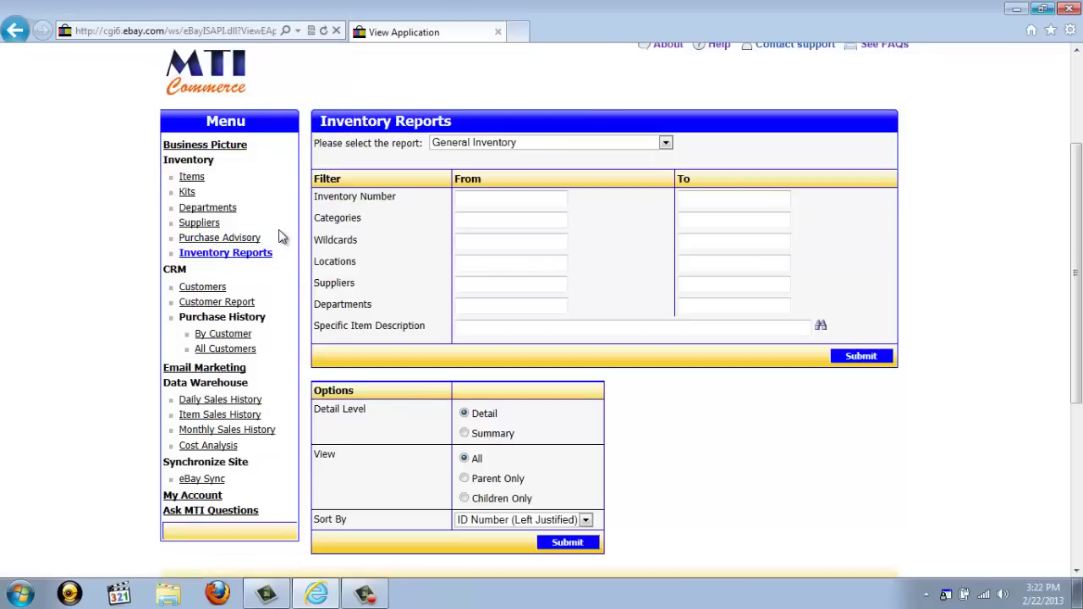
click(449, 149)
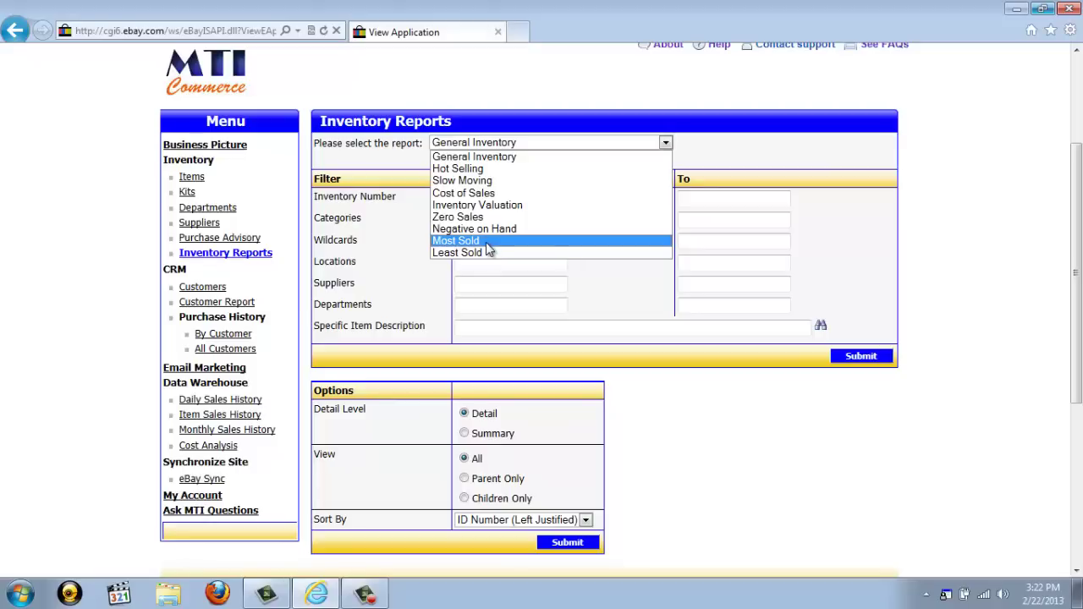
click(498, 158)
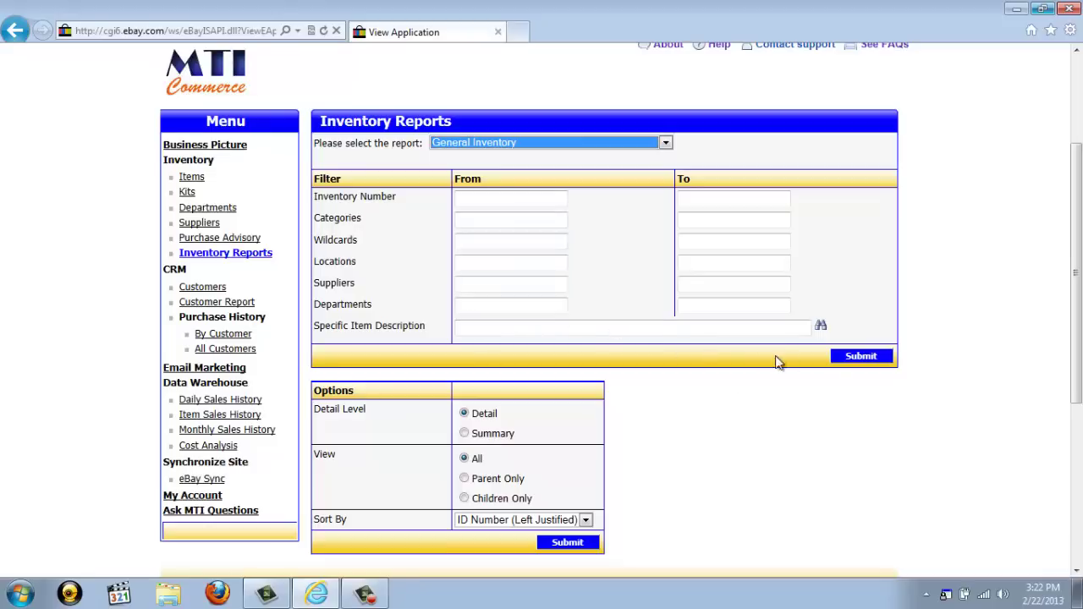
click(859, 356)
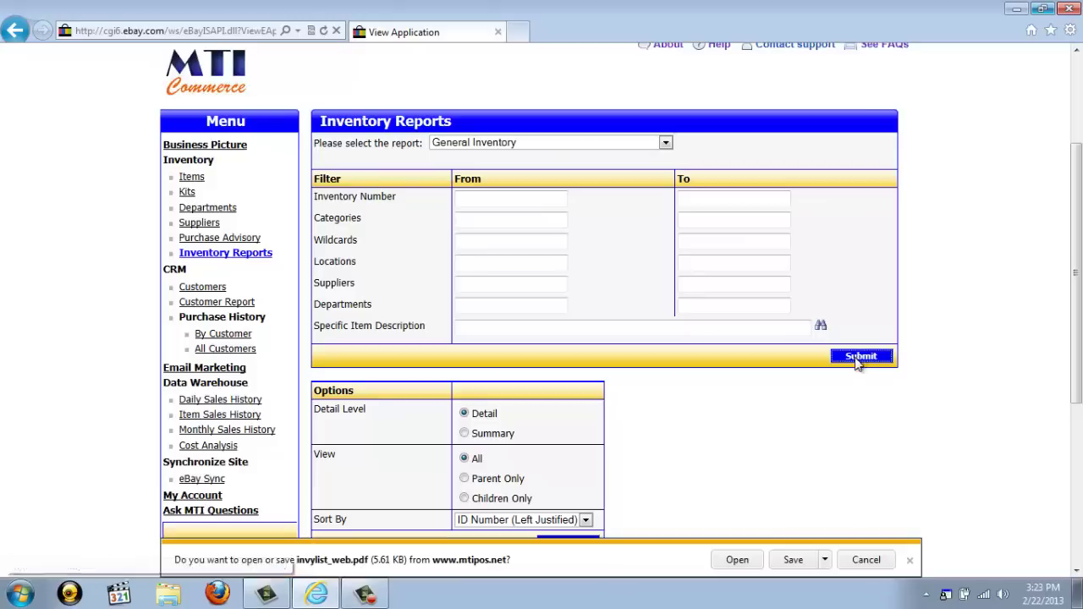
click(737, 561)
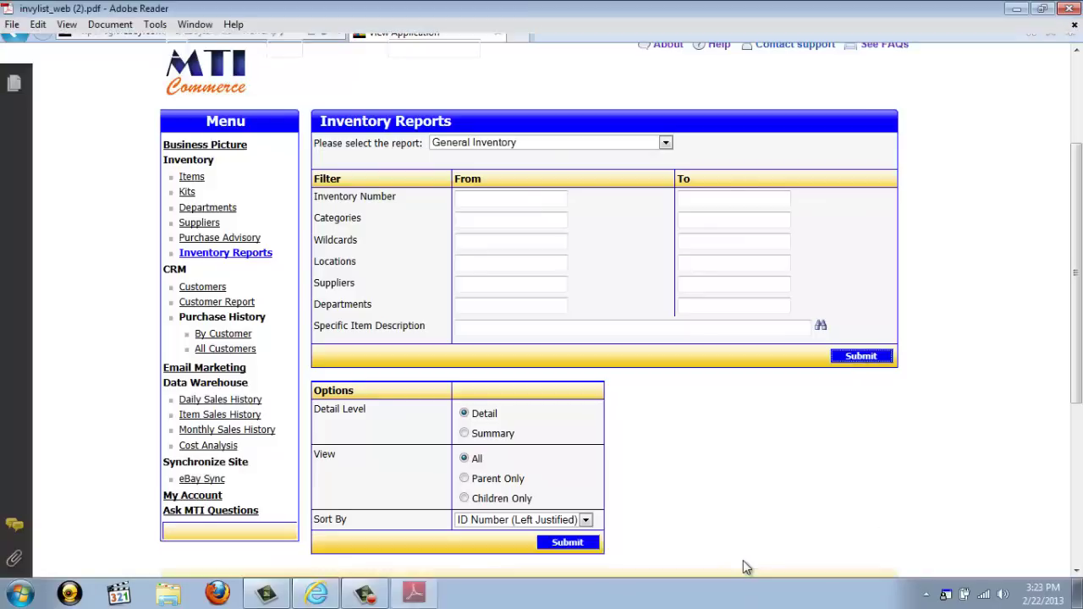
Examine item numbers, descriptions, departments, stock quantities, costs and prices in the General Inventory report, and close it.
click(254, 49)
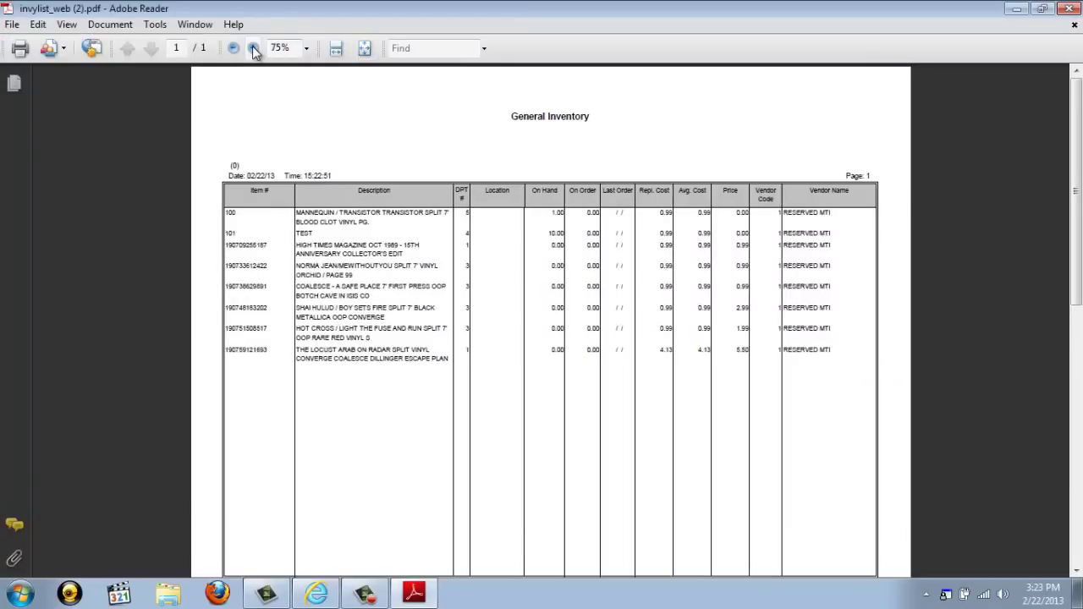
click(255, 50)
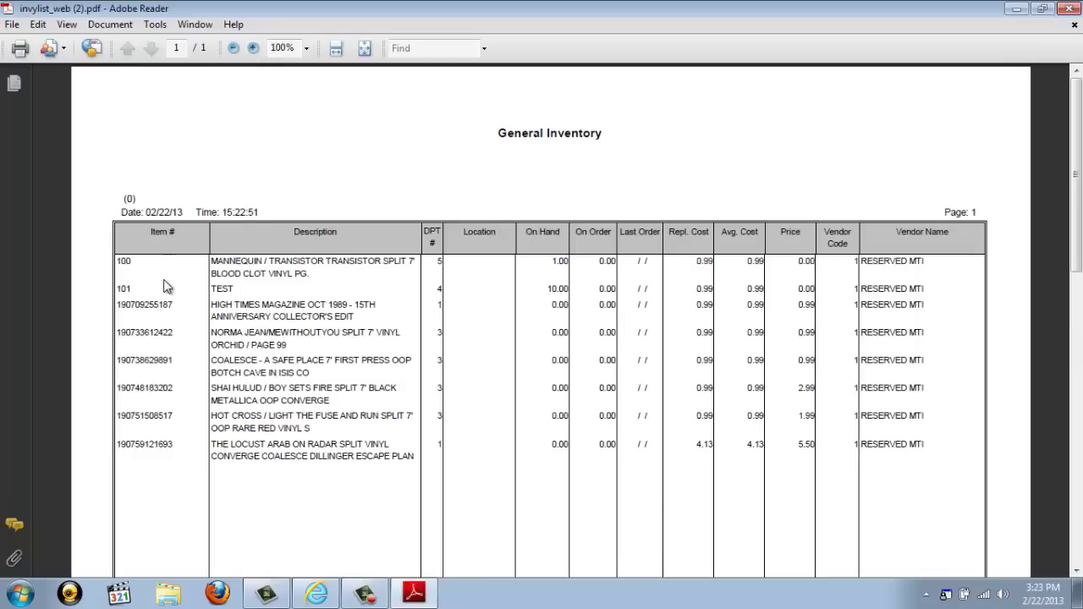
drag(177, 308, 116, 308)
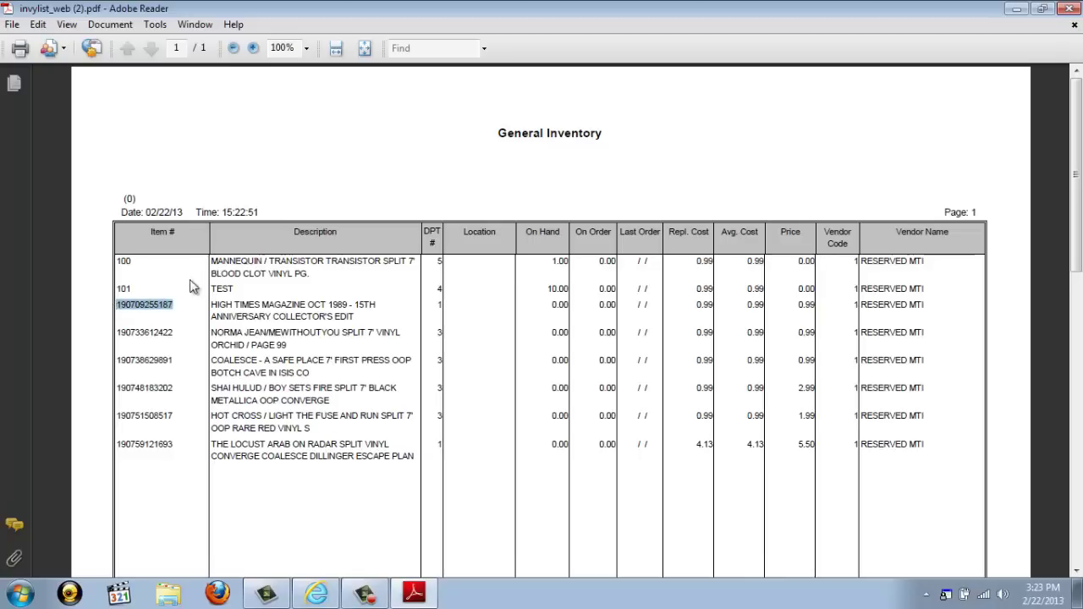
drag(213, 303, 359, 318)
drag(432, 302, 446, 305)
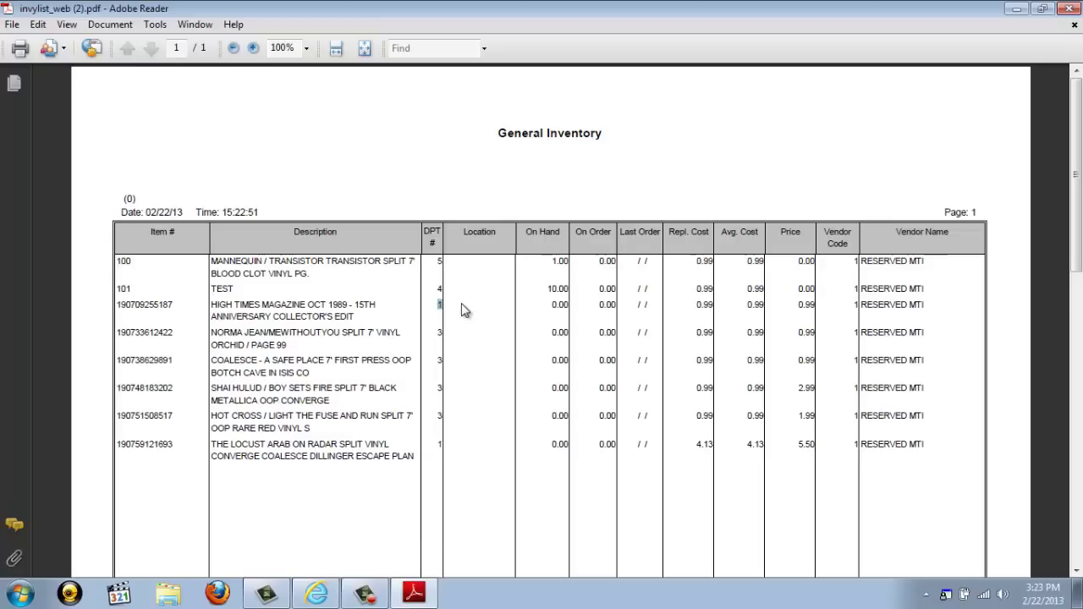
drag(546, 288, 617, 288)
drag(695, 289, 714, 289)
drag(797, 305, 813, 311)
click(1069, 8)
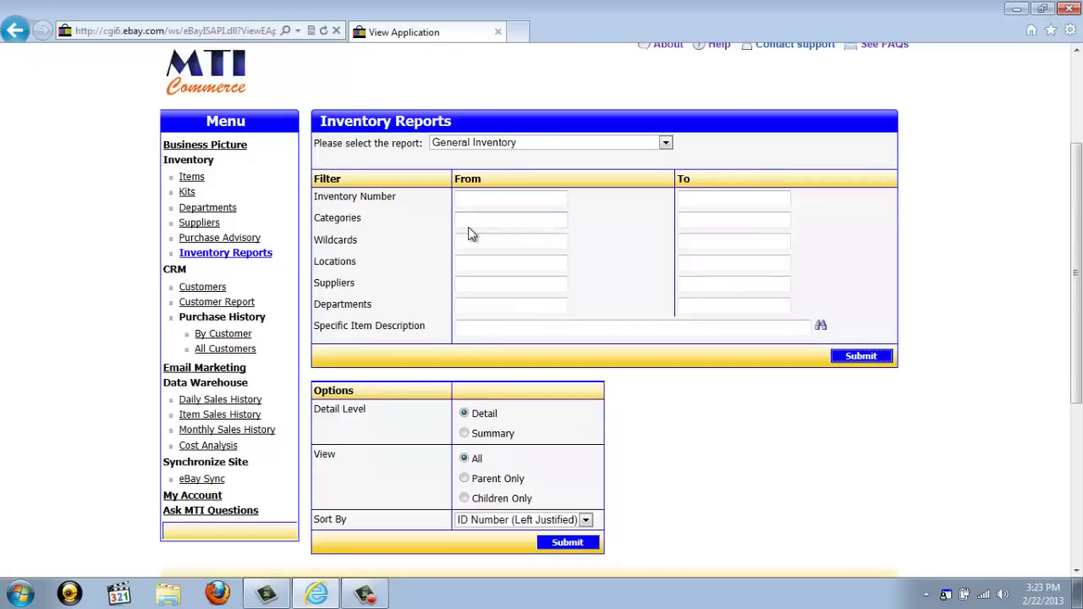